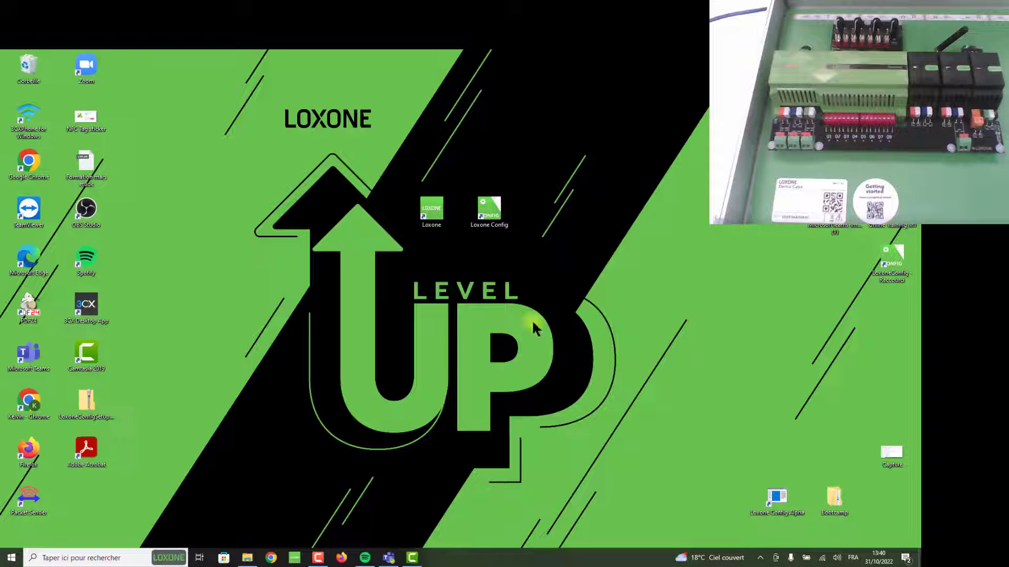
Launch Loxone Config from its desktop shortcut
left_click(484, 212)
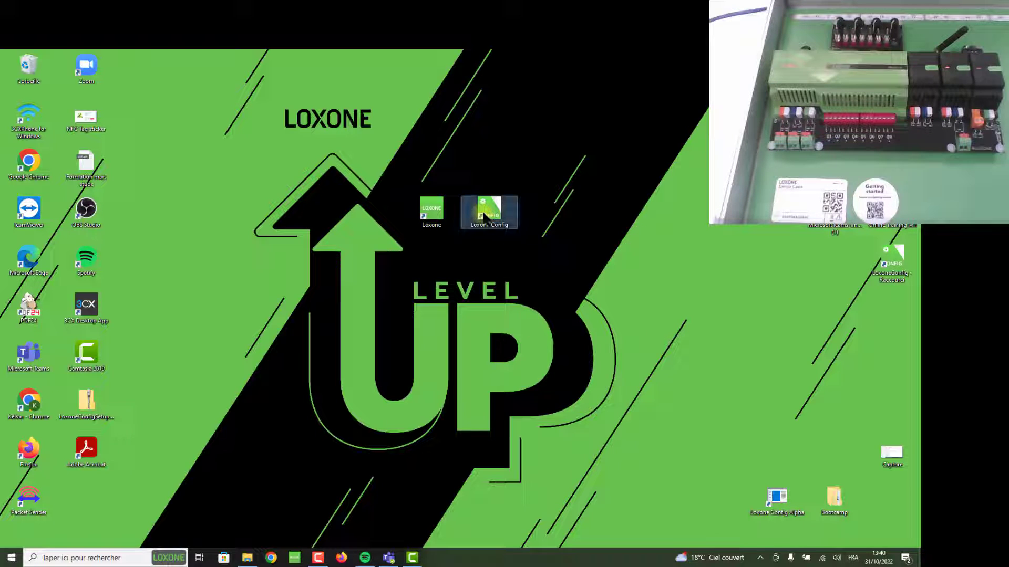
double_click(483, 213)
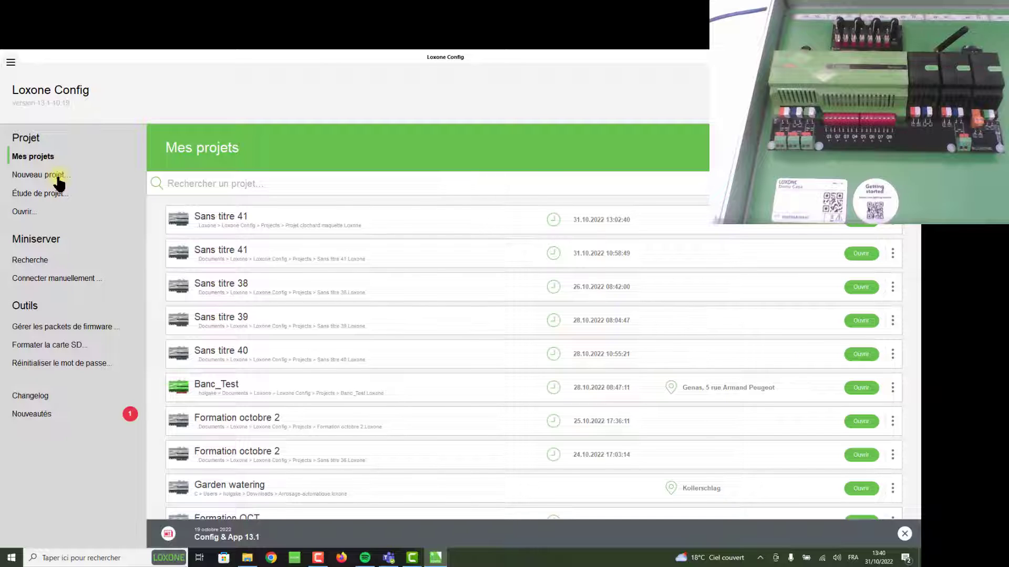
Create a new standard Miniserver project, opening the empty project Sans titre 42
left_click(58, 181)
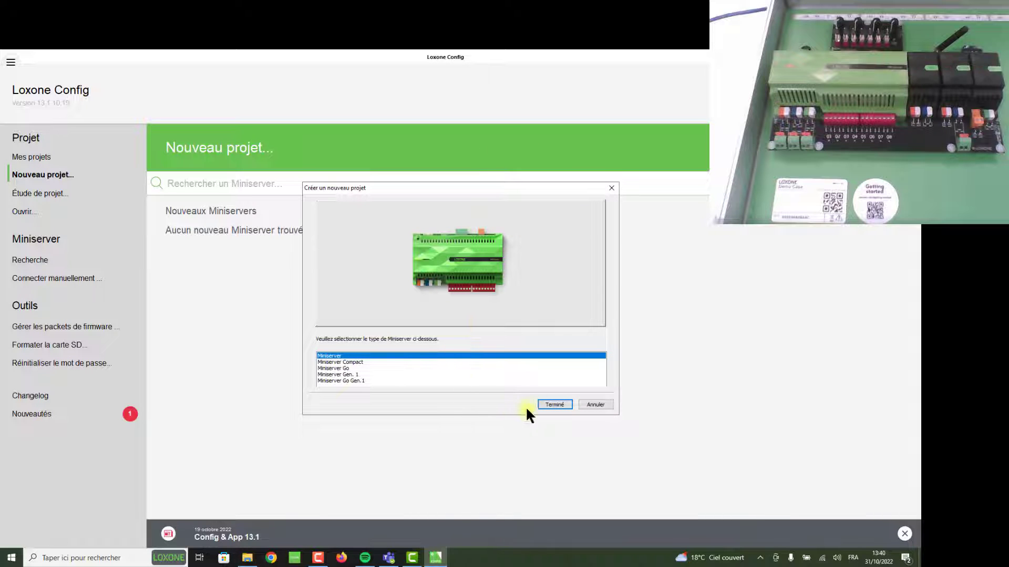
left_click(554, 405)
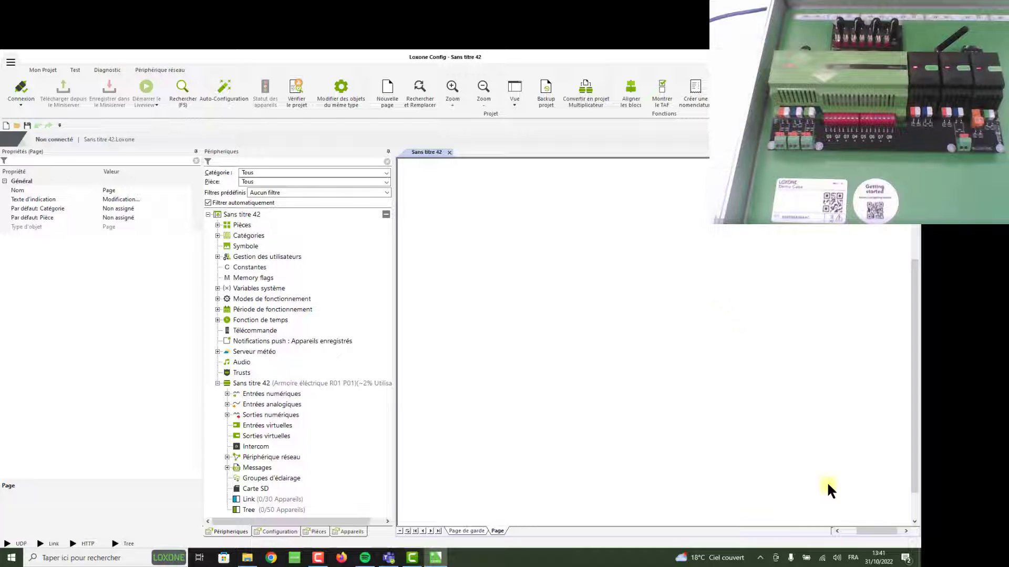
Connect the PC to the open 504F94A0944C Wi-Fi network and return to Loxone Config
left_click(822, 560)
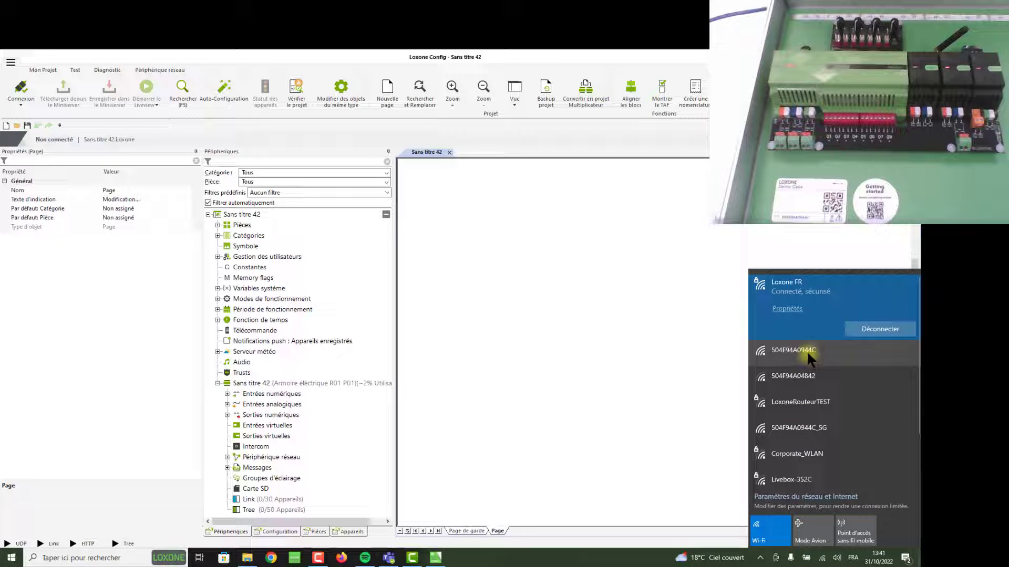
left_click(806, 351)
left_click(869, 373)
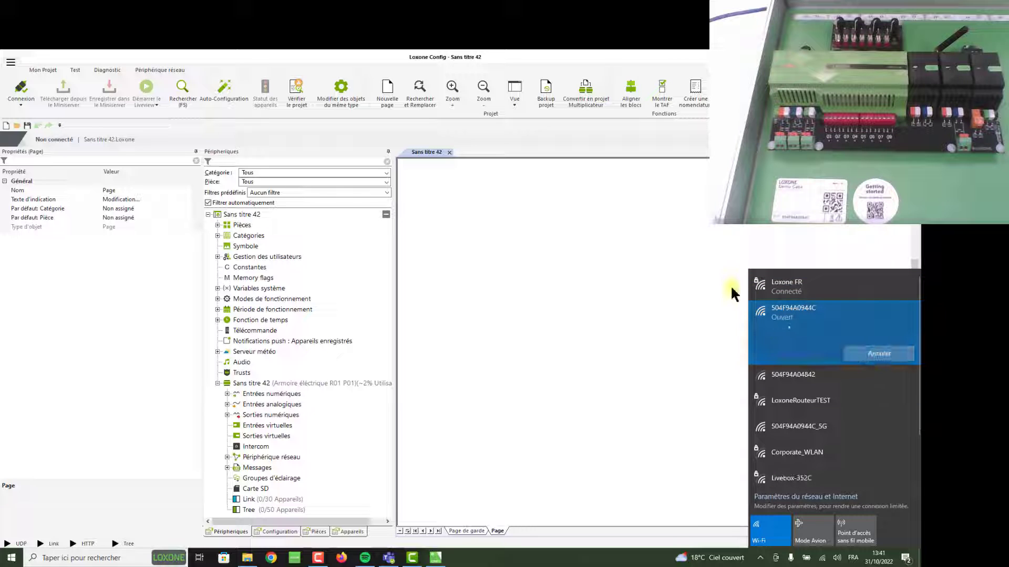
left_click(723, 220)
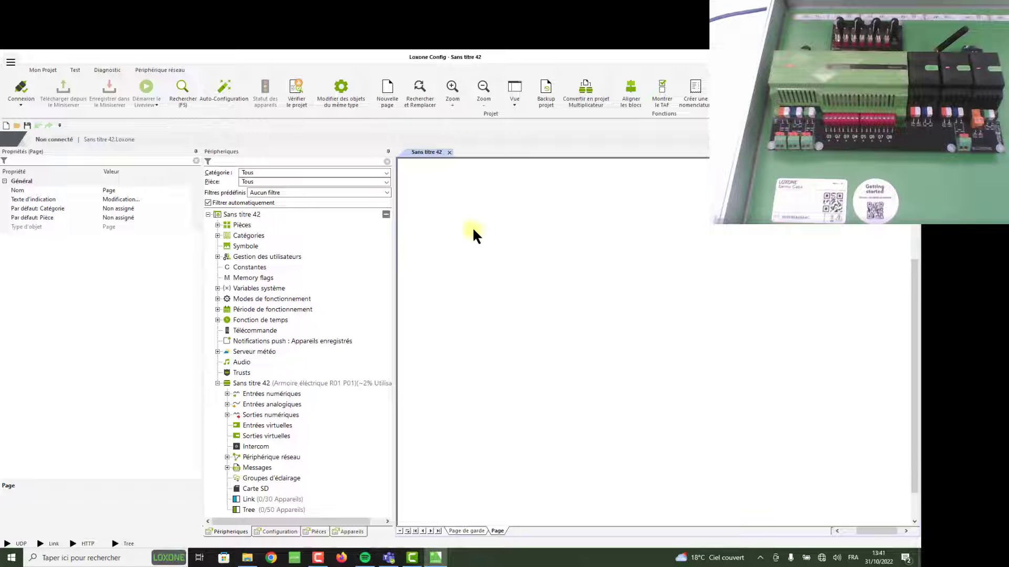
left_click(23, 102)
Search for Miniserver MS944C and connect to it with the default admin username and password
left_click(28, 121)
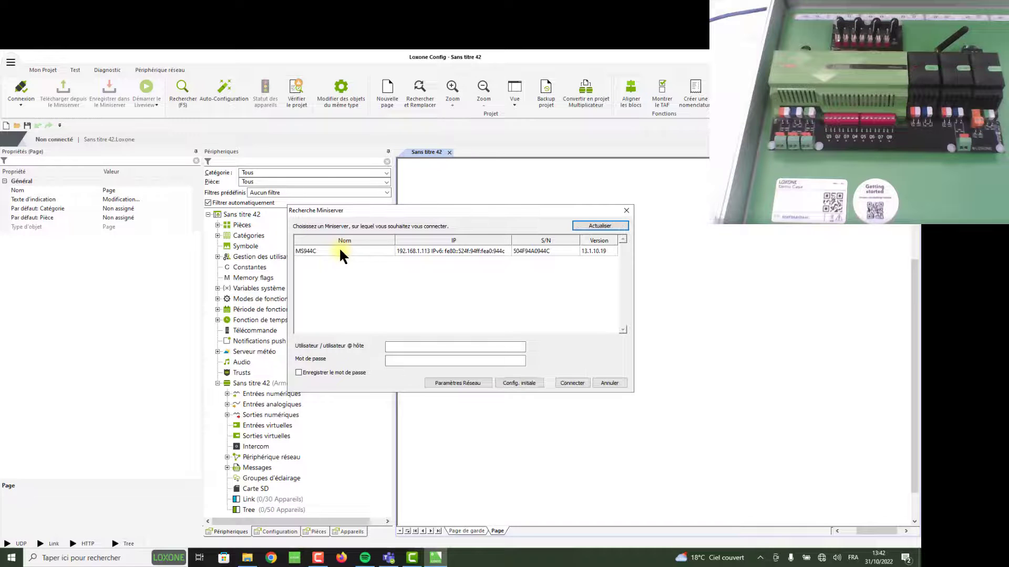
left_click(339, 251)
left_click(420, 348)
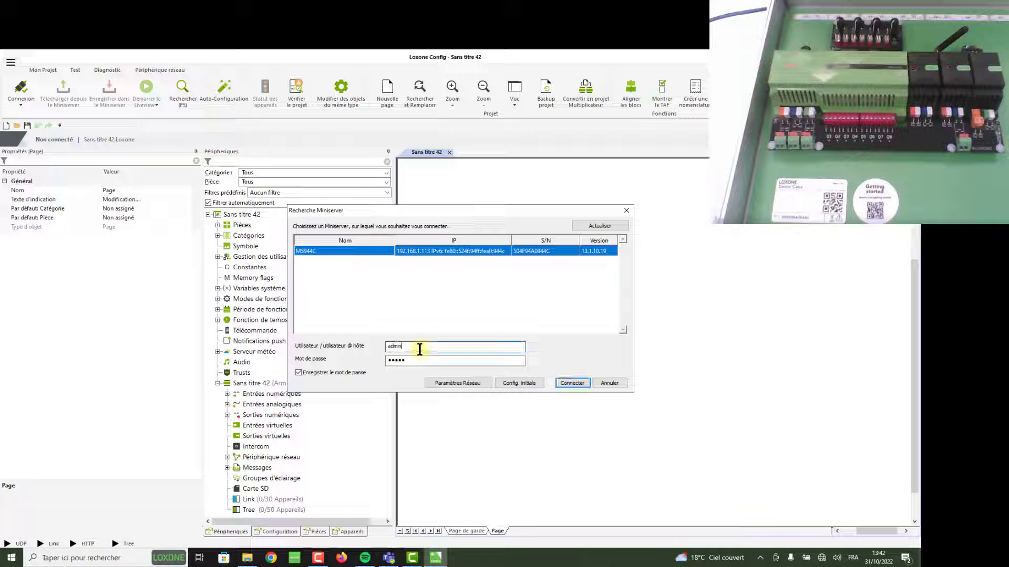
left_click_drag(420, 349, 379, 324)
key("BackSpace")
key("Tab")
left_click(572, 383)
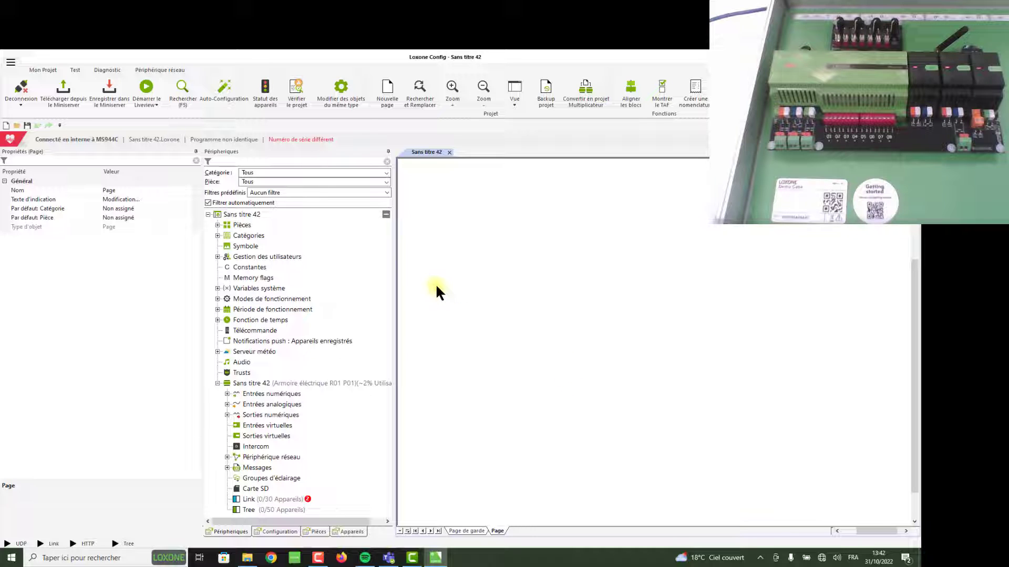
Start saving to the Miniserver and replace the admin password with a new one, entered twice
left_click(113, 86)
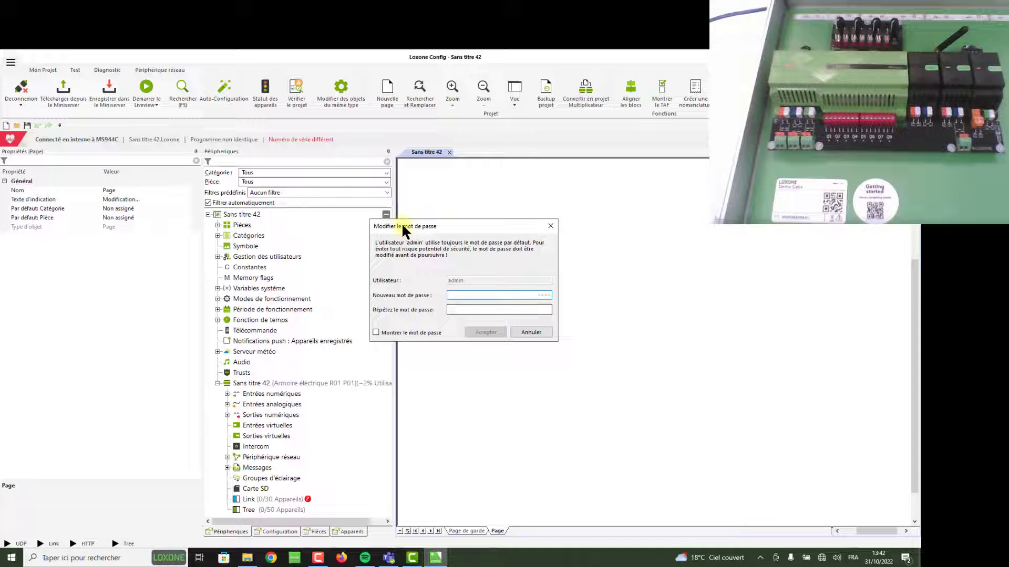
type("******")
key("Tab")
type("******")
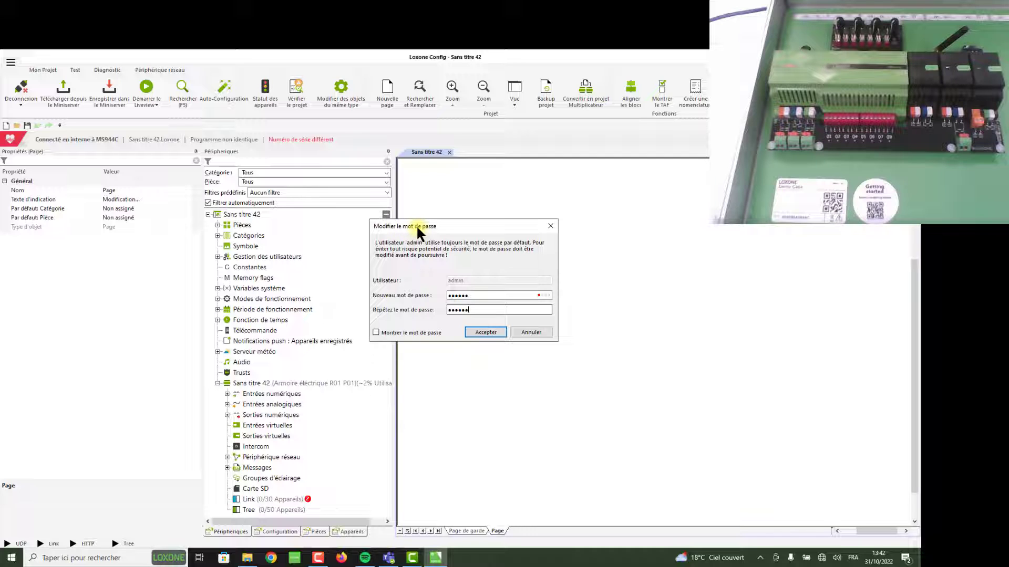
left_click(376, 331)
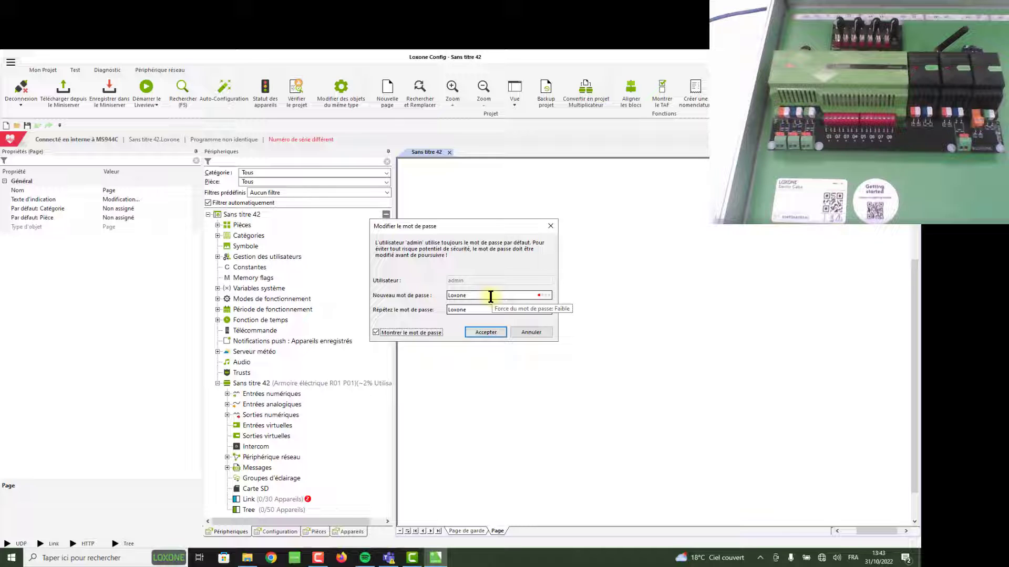
left_click(490, 327)
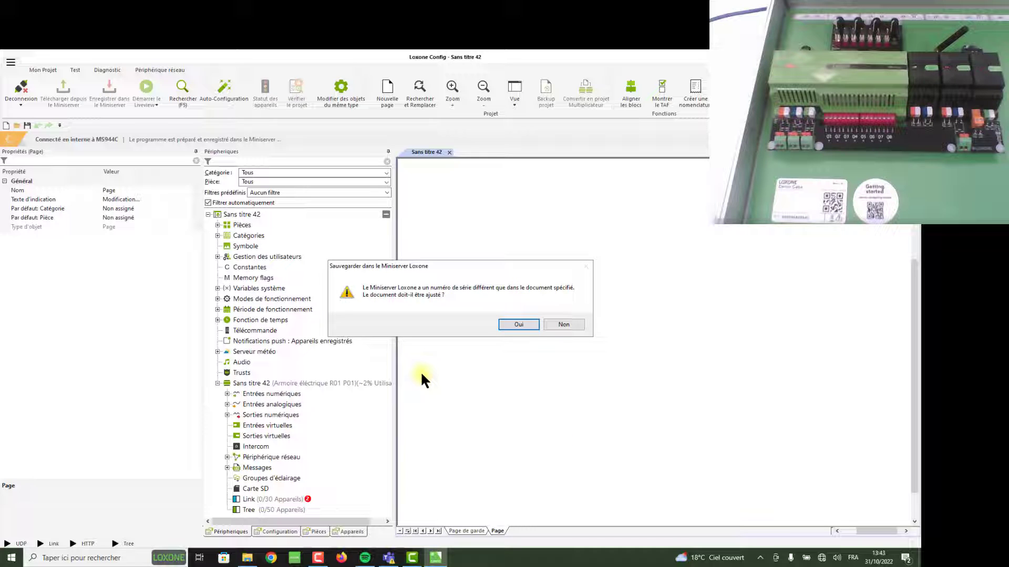
Accept adjusting the project's serial number so the program uploads to MS944C
left_click(510, 321)
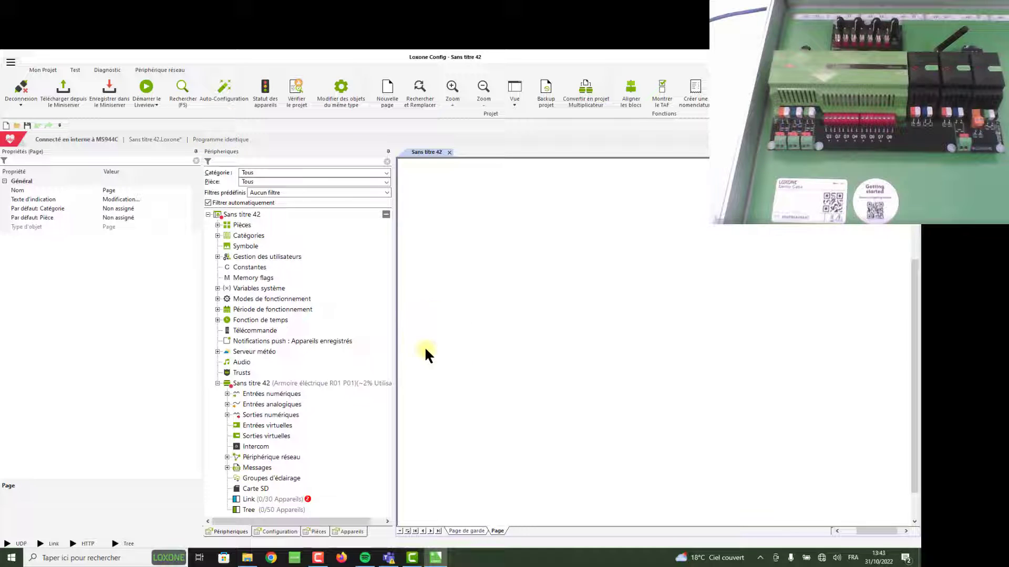
Select the Sans titre 42 Miniserver in the Périphériques tree, keeping its name unchanged
left_click(250, 382)
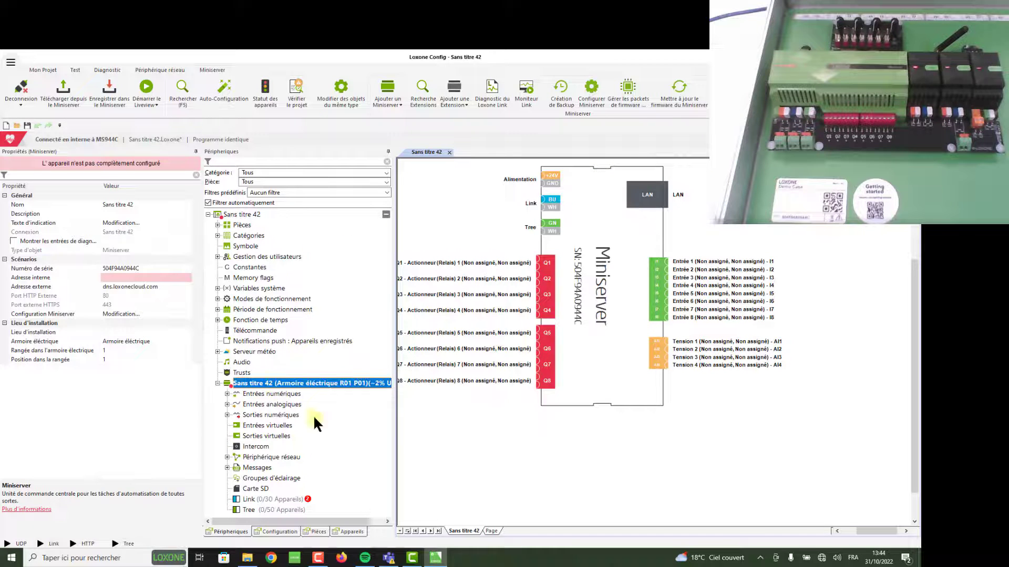
left_click(265, 381)
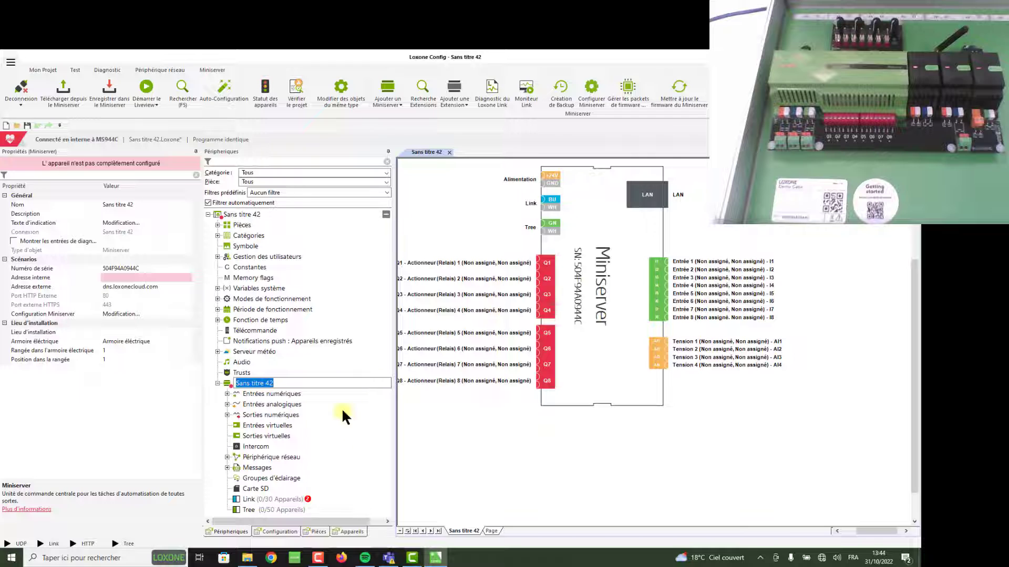
key("Return")
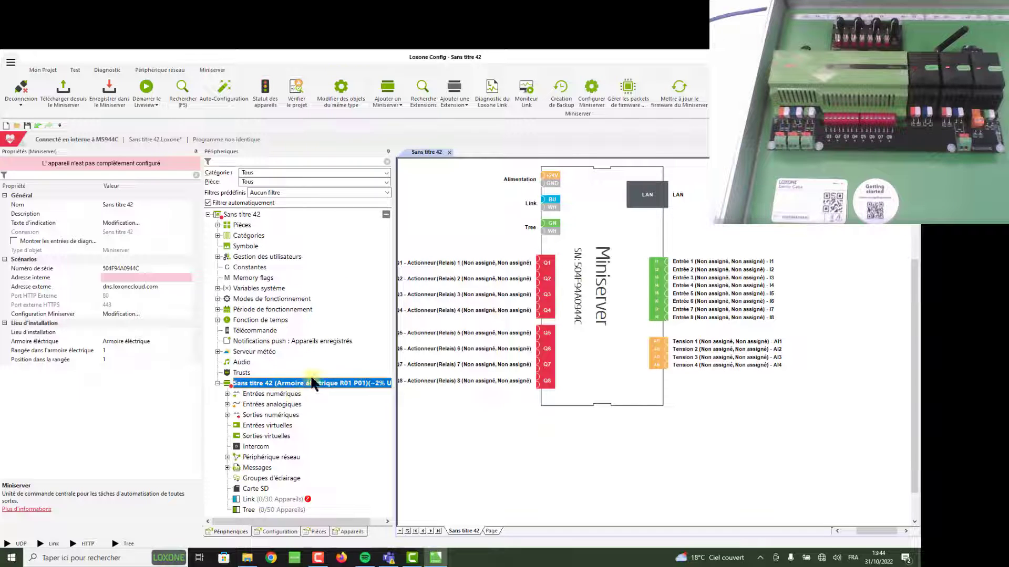
In the Miniserver's Réseau settings, switch to a static IP address of 192.168.1.115
left_click(591, 89)
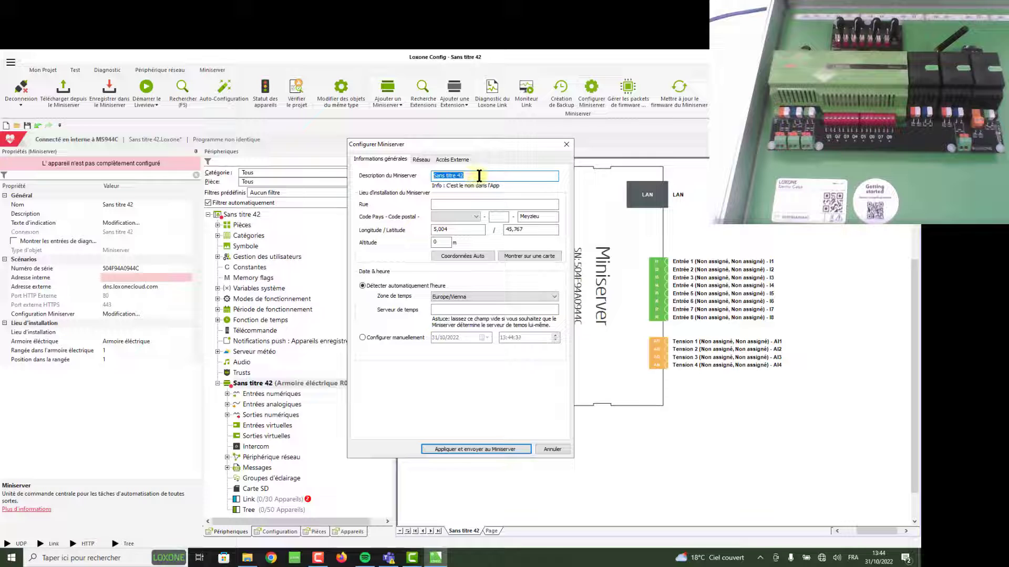
left_click(419, 160)
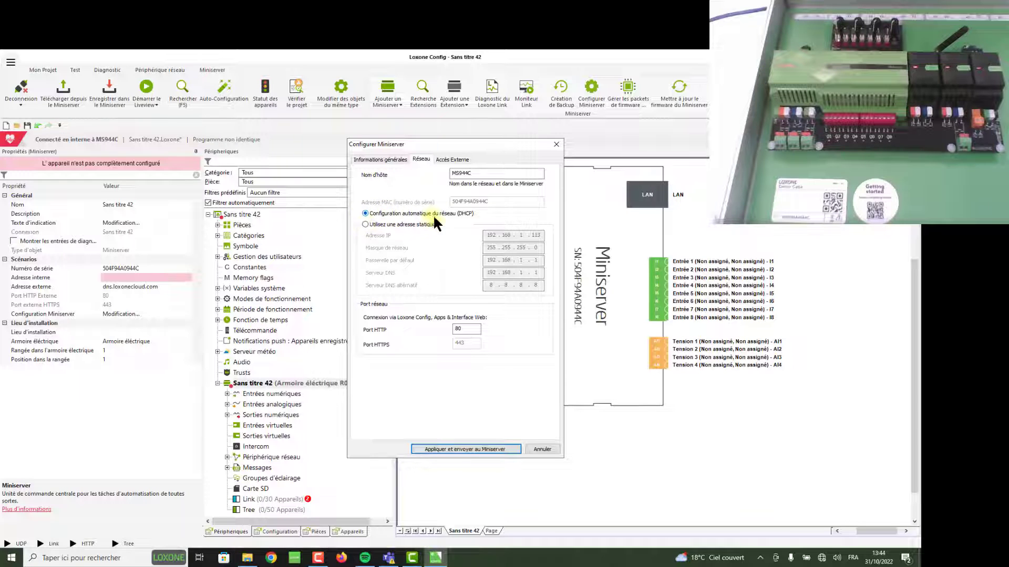
left_click(498, 217)
left_click(364, 224)
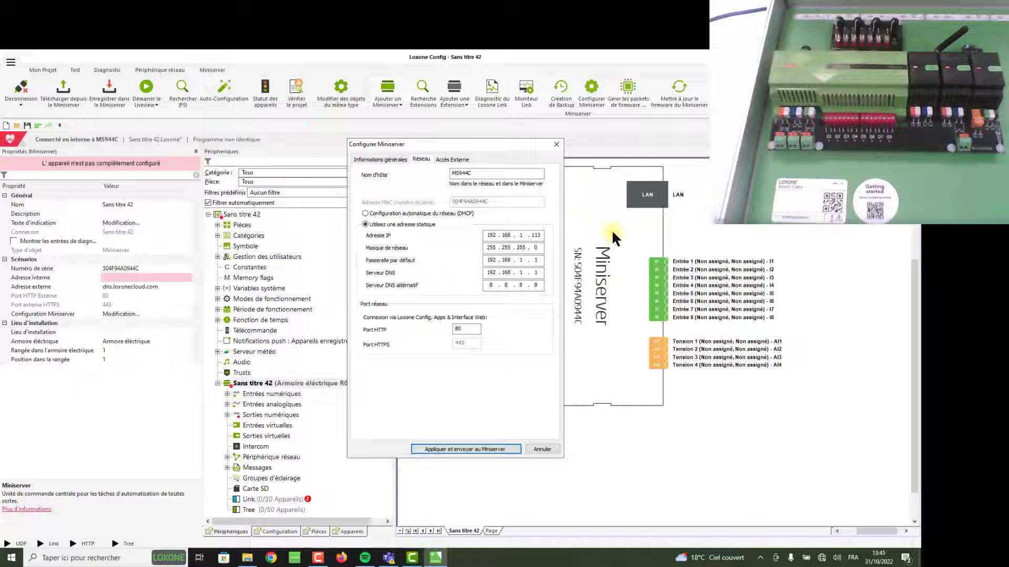
key("BackSpace")
type("5")
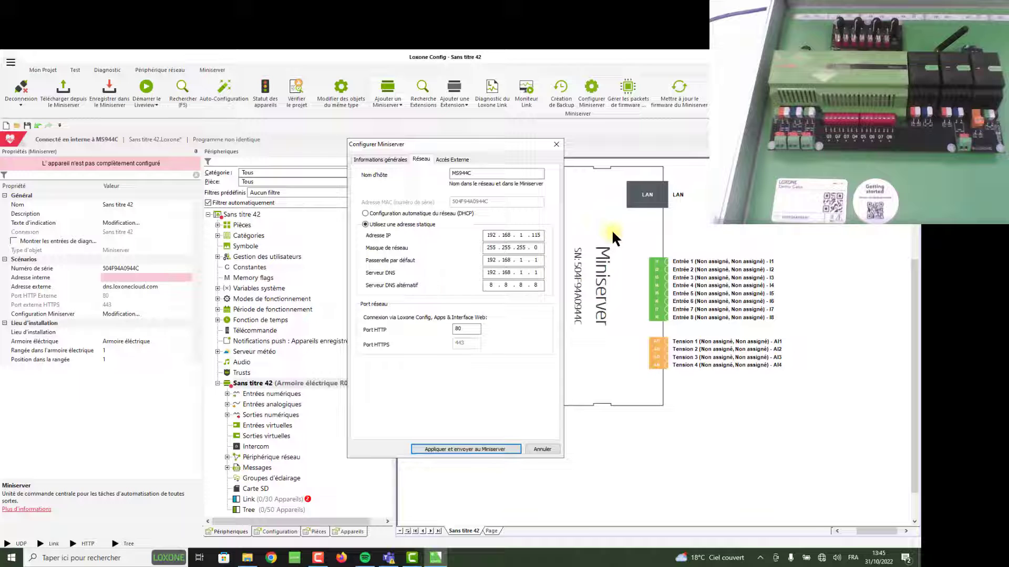
Apply the static network settings and attempt to connect, which fails with a login error
left_click(490, 447)
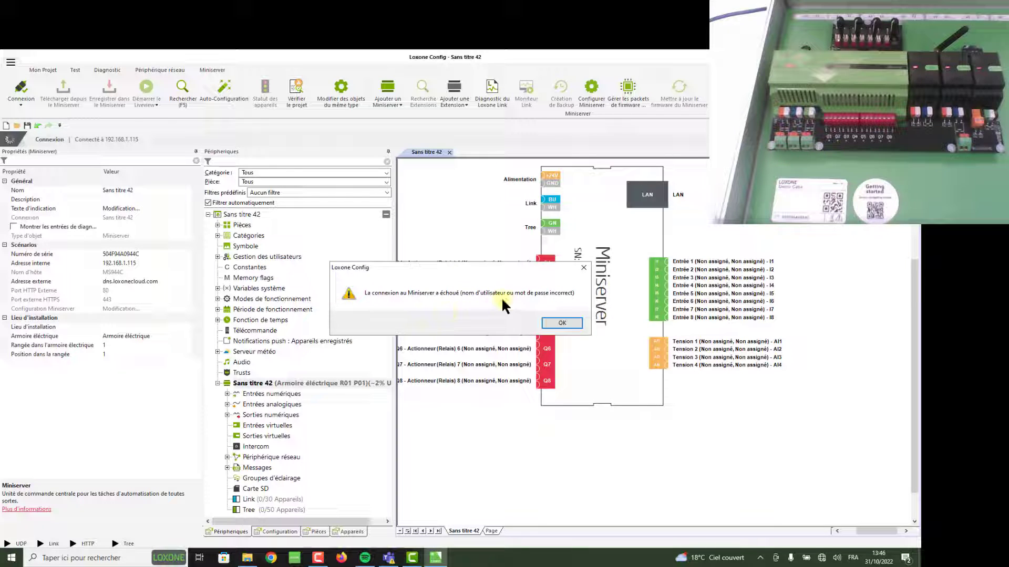
Dismiss the error and reconnect to the Miniserver at 192.168.1.115 with the new password
left_click(562, 322)
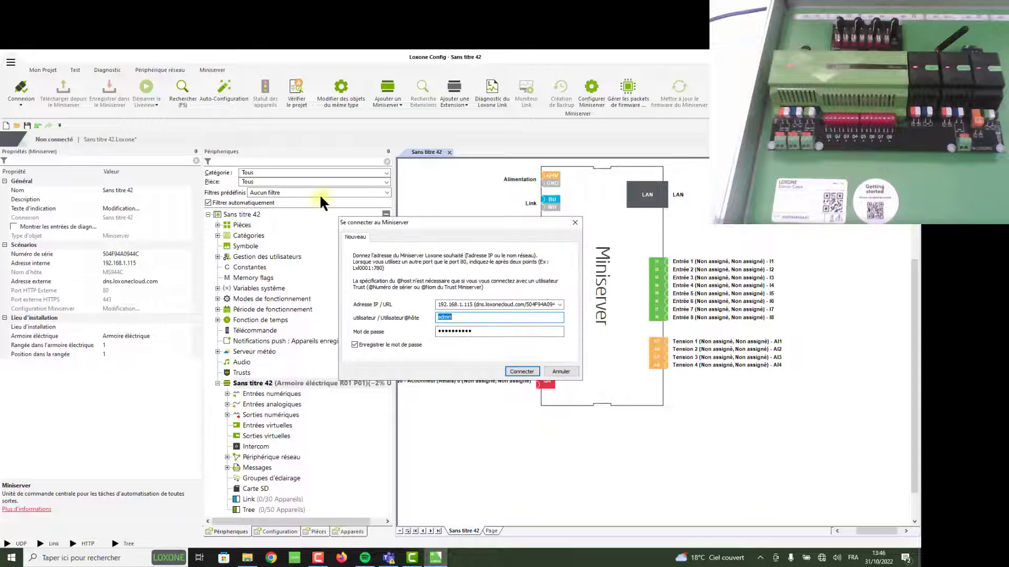
left_click(486, 332)
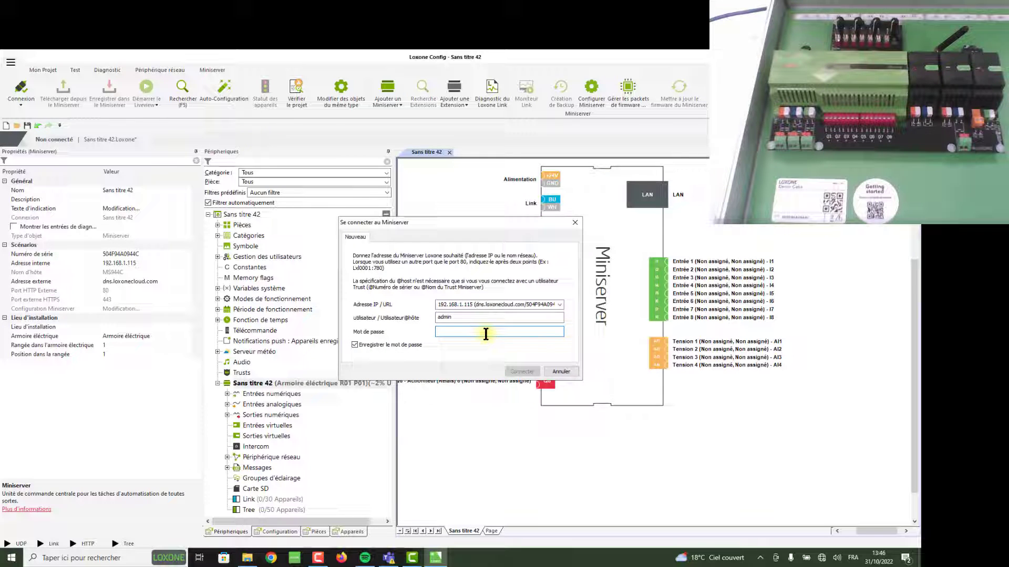
type("••••••")
left_click(531, 371)
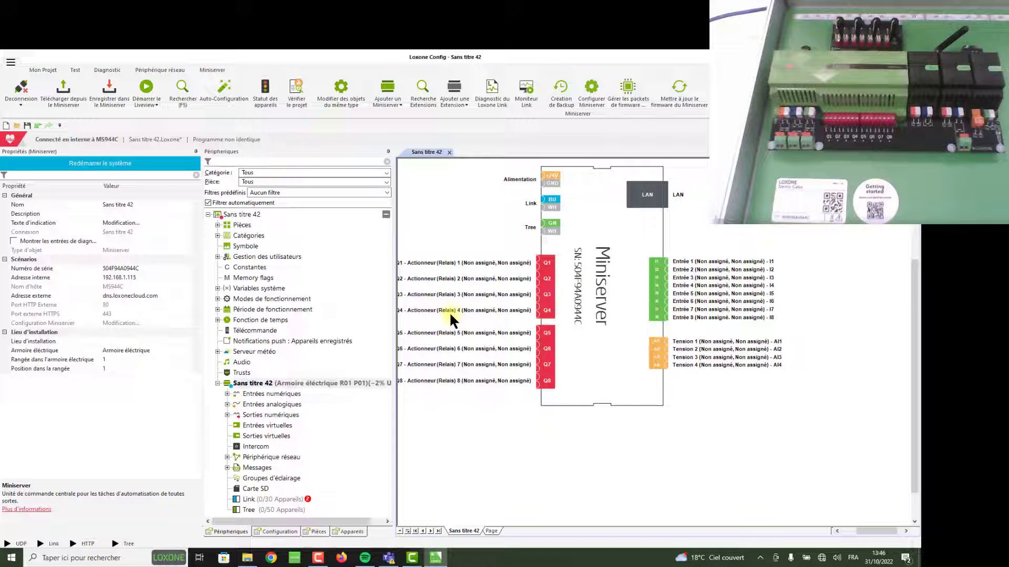
Disconnect Windows from the Miniserver's 504F94A0944C Wi-Fi network
left_click(821, 558)
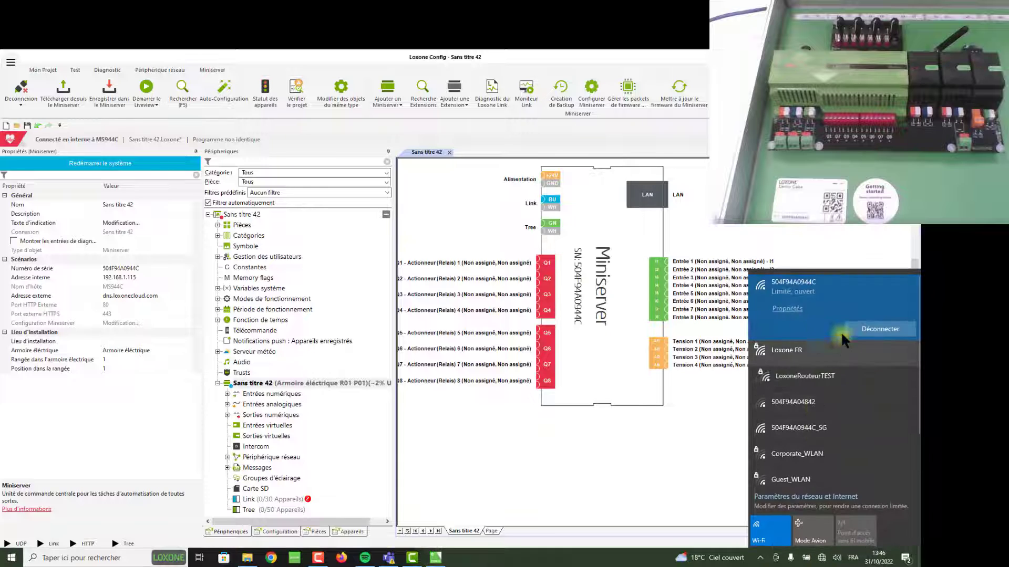
left_click(876, 334)
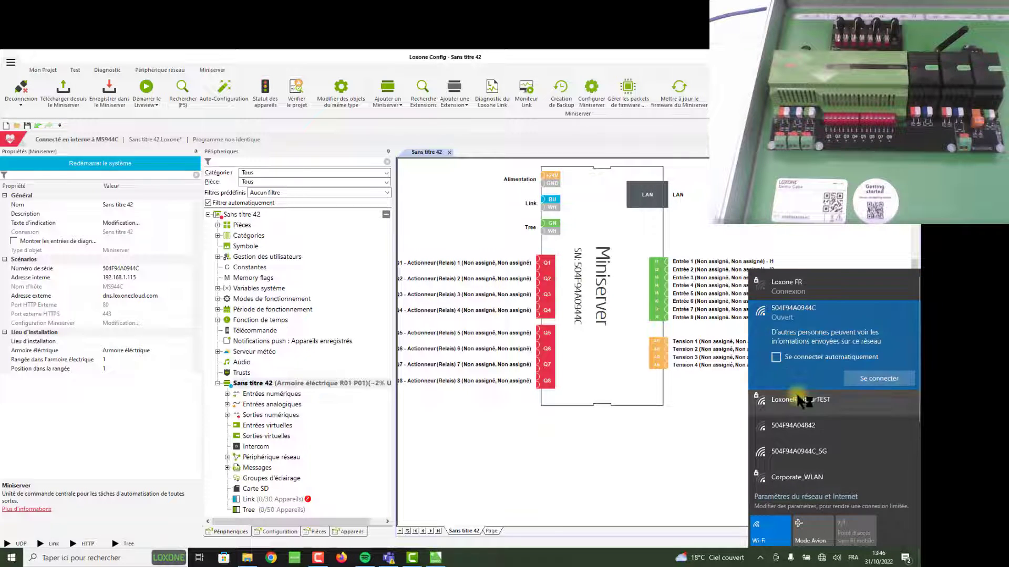
left_click(634, 469)
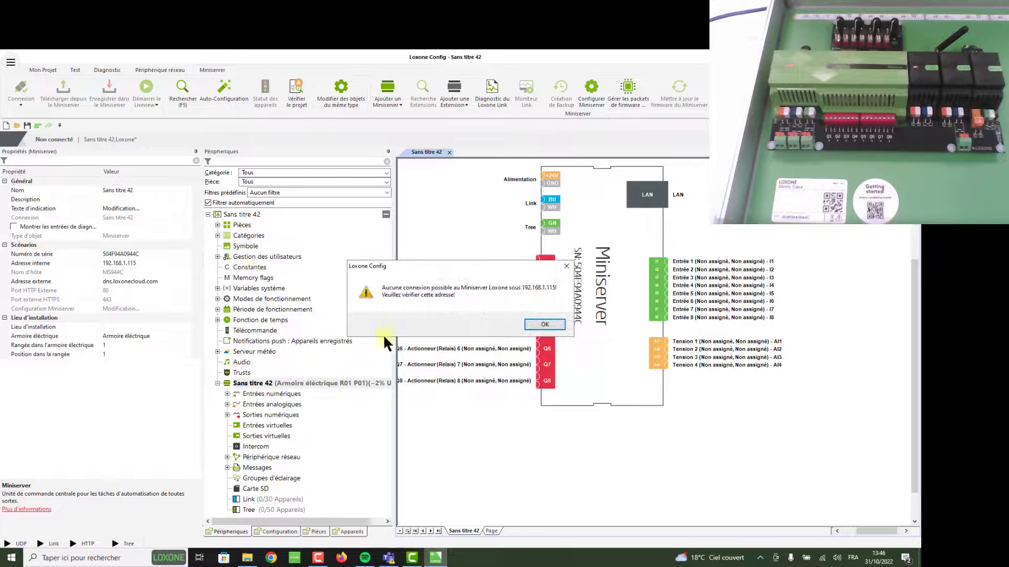
Dismiss the 'Aucune connexion possible' warning about 192.168.1.115
left_click(542, 324)
left_click(543, 324)
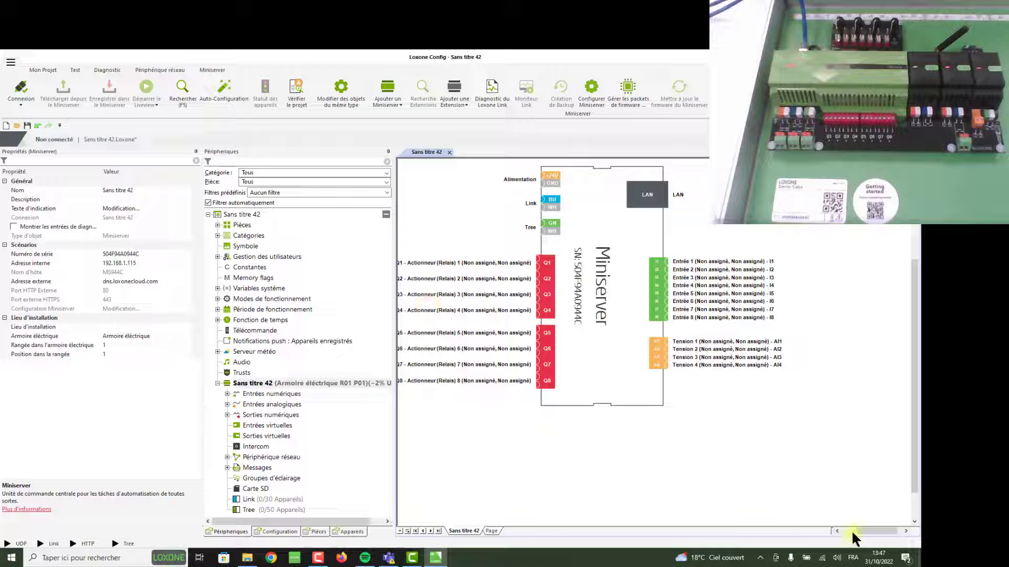
left_click(822, 561)
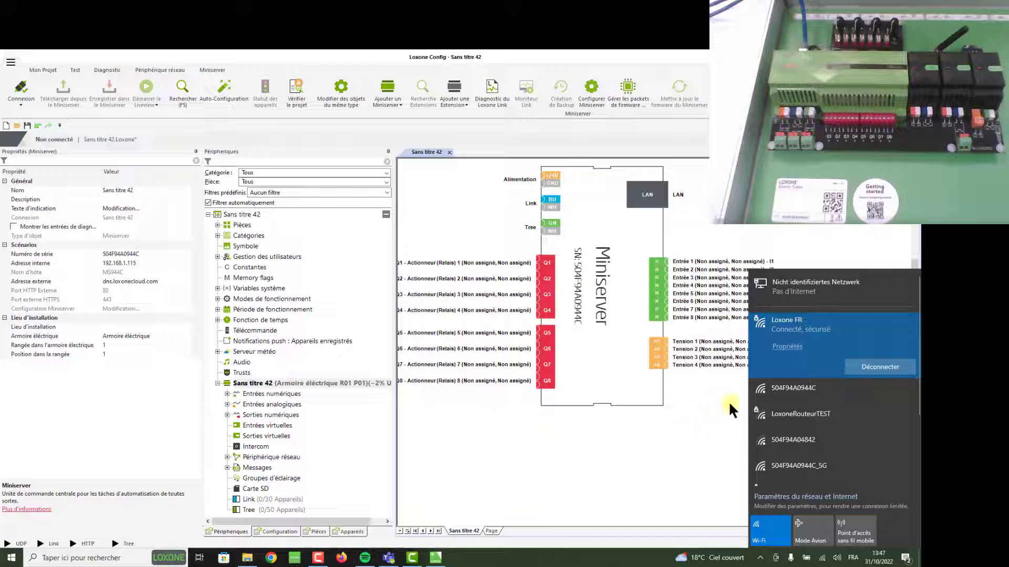
left_click(692, 461)
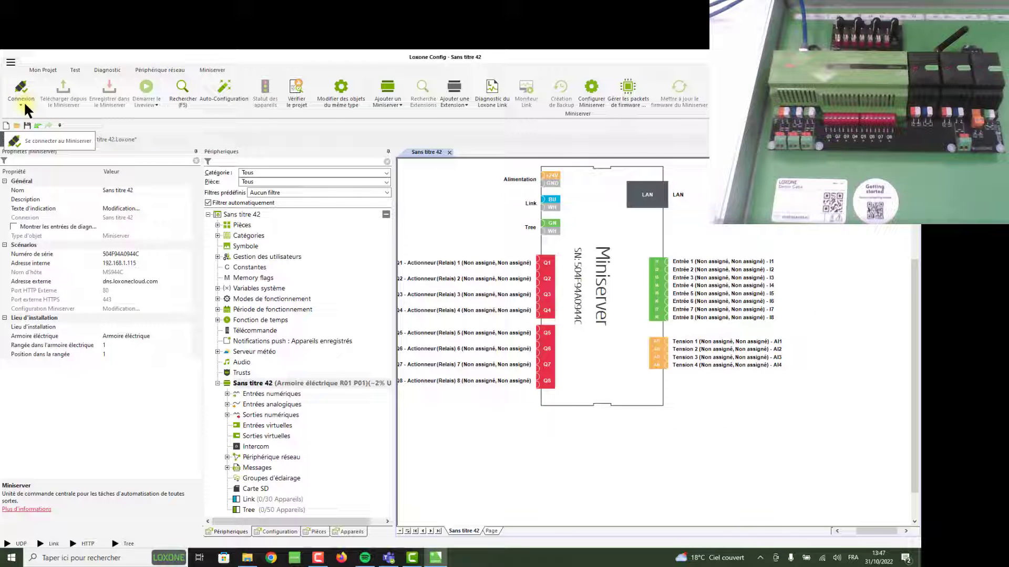
scroll(415, 278, "up", 3)
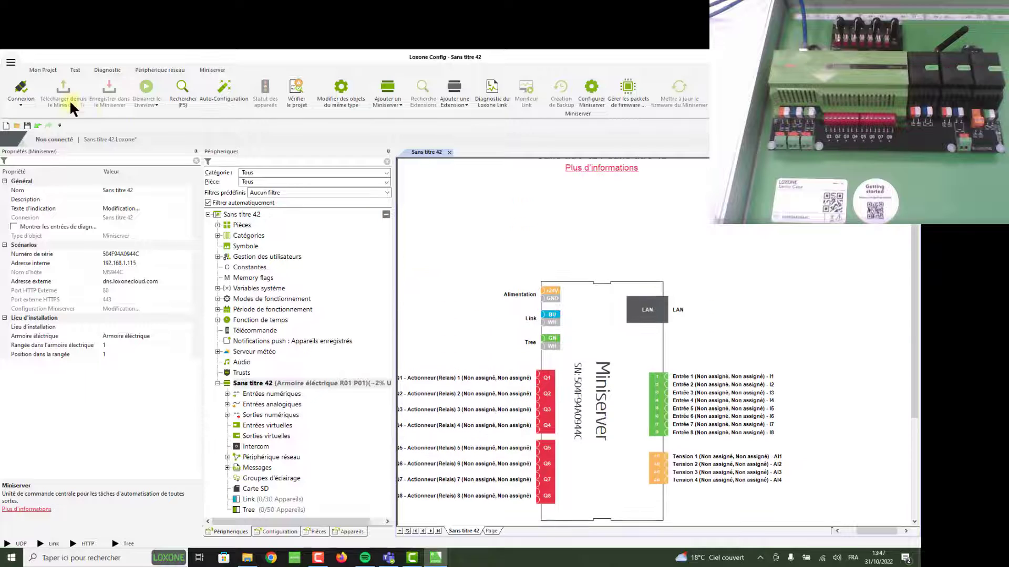
left_click(21, 103)
left_click(27, 121)
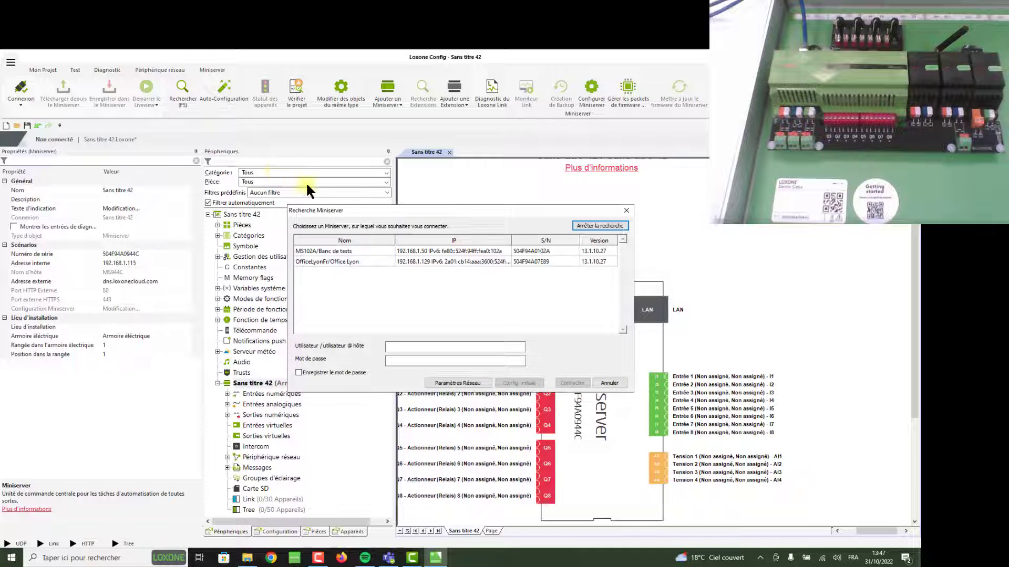
left_click(374, 252)
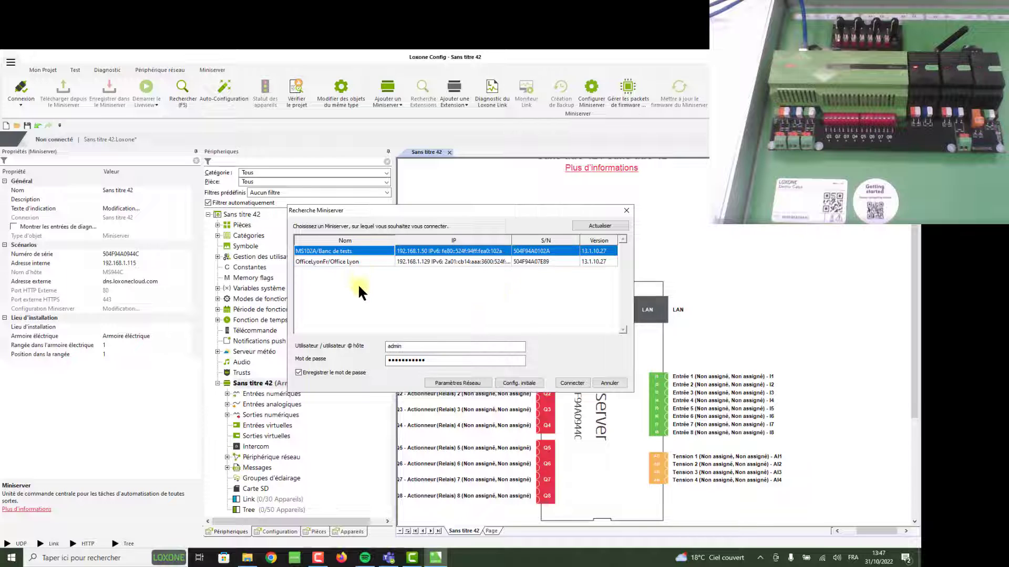
key("Down")
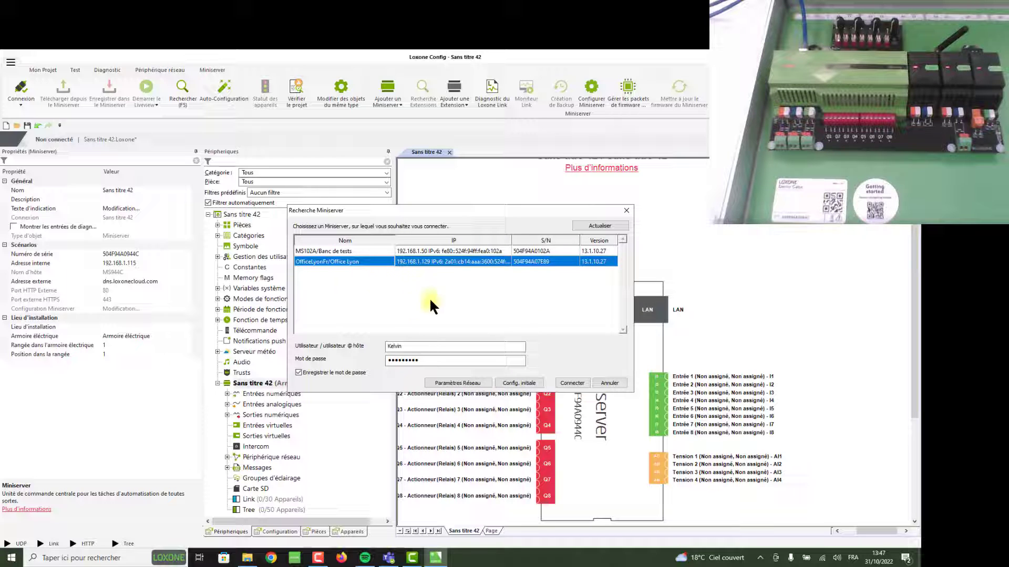
left_click(625, 210)
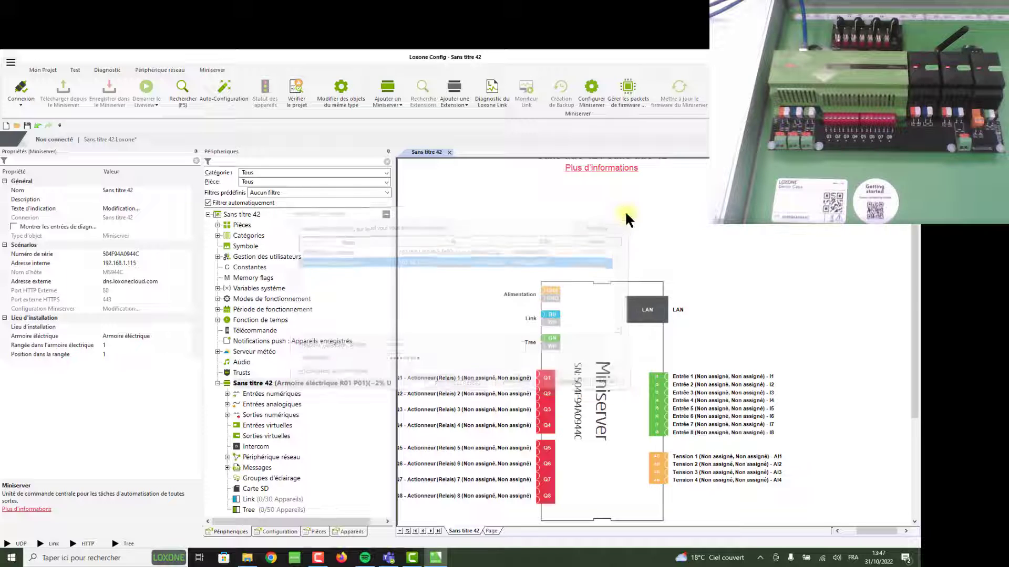
Disconnect from the Loxone FR Wi-Fi and return to Loxone Config's now-empty Miniserver search
left_click(823, 559)
left_click(882, 368)
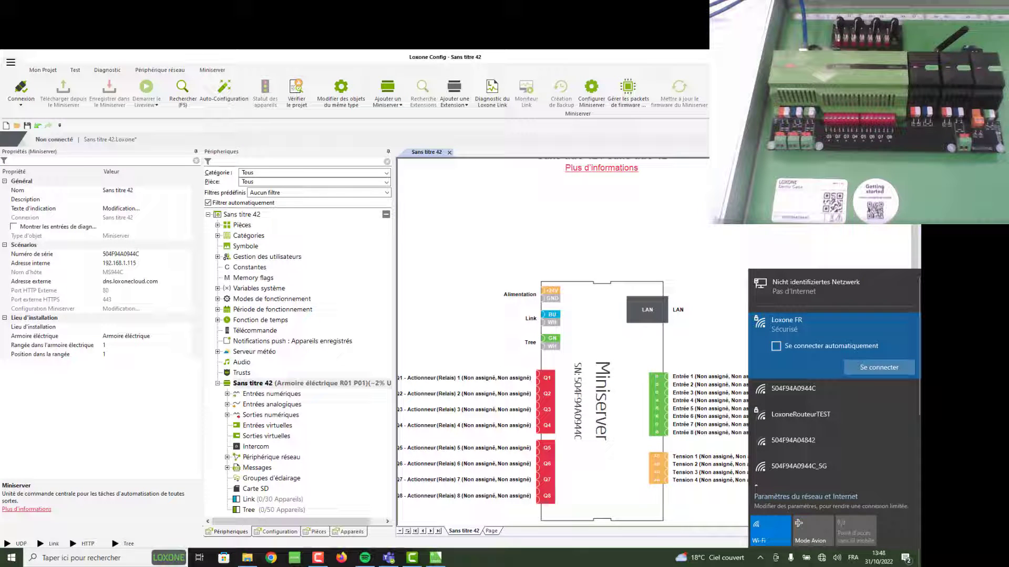
left_click(802, 227)
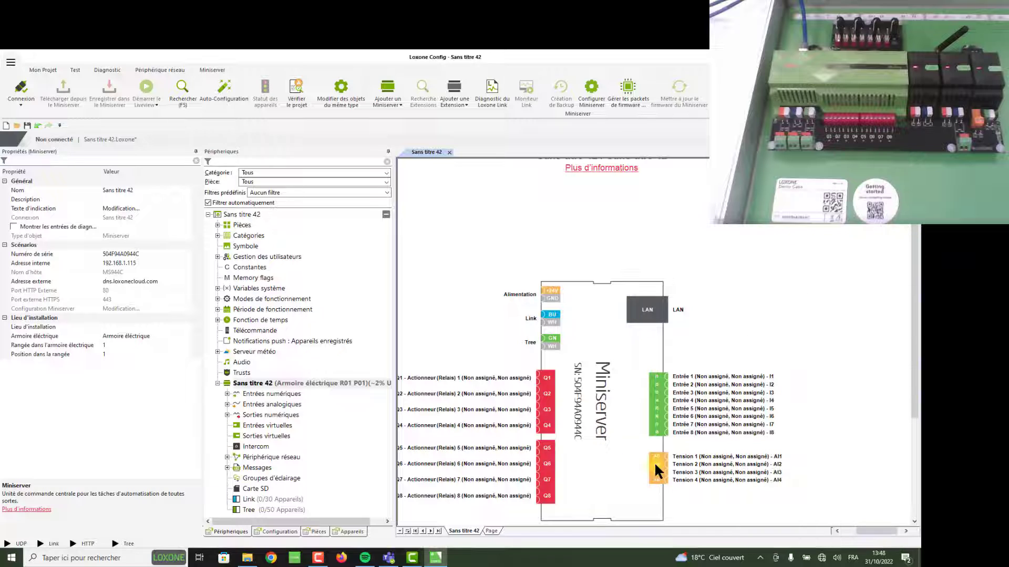
left_click(760, 558)
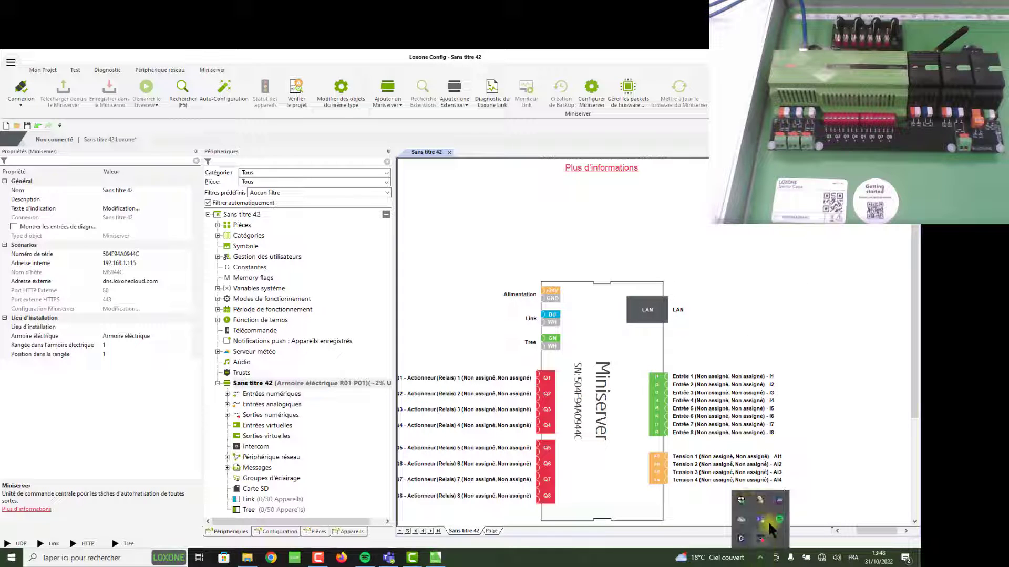
left_click(815, 315)
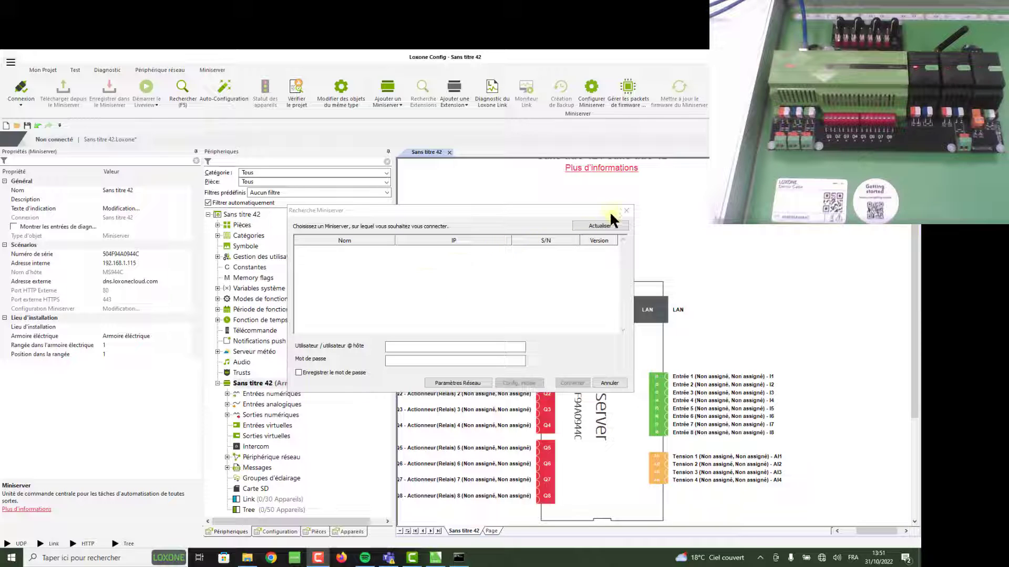
Close the empty Recherche Miniserver window and select the Miniserver in the Périphériques tree
left_click(625, 209)
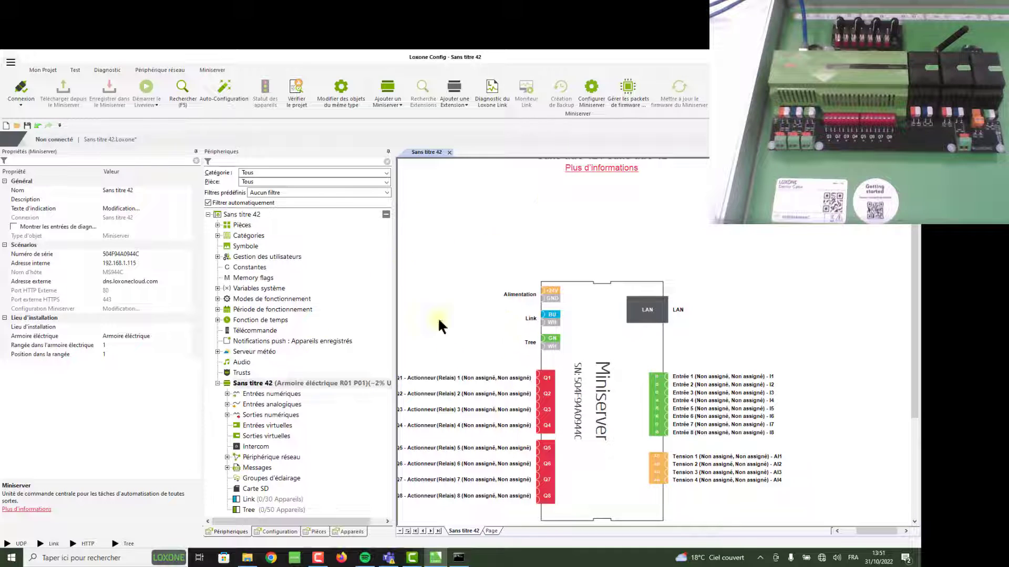
left_click(265, 383)
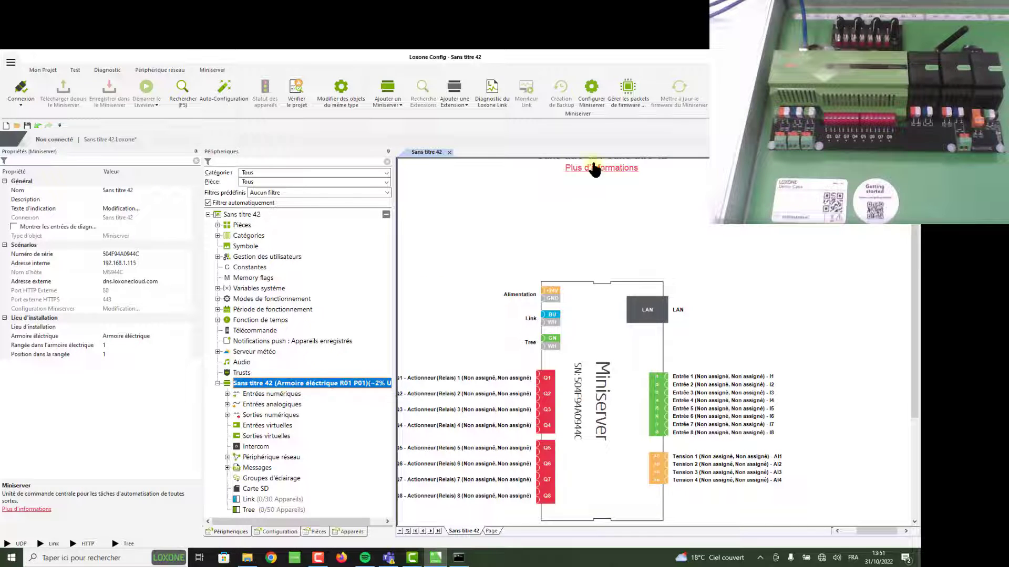
Open Configurer Miniserver, showing static IP 192.168.1.115 and mask 255.255.0.0
left_click(591, 85)
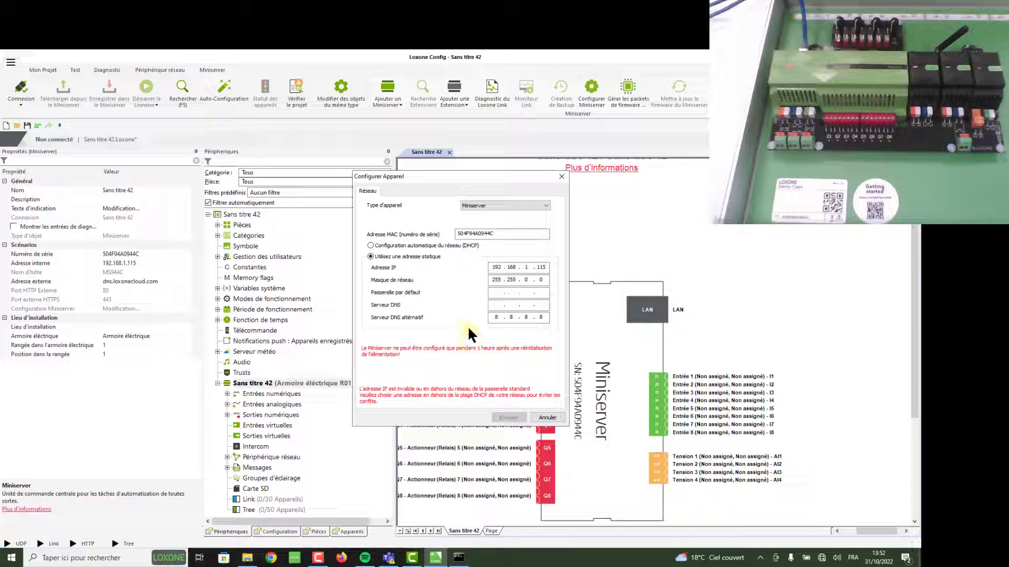
left_click(527, 268)
left_click(542, 267)
right_click(464, 560)
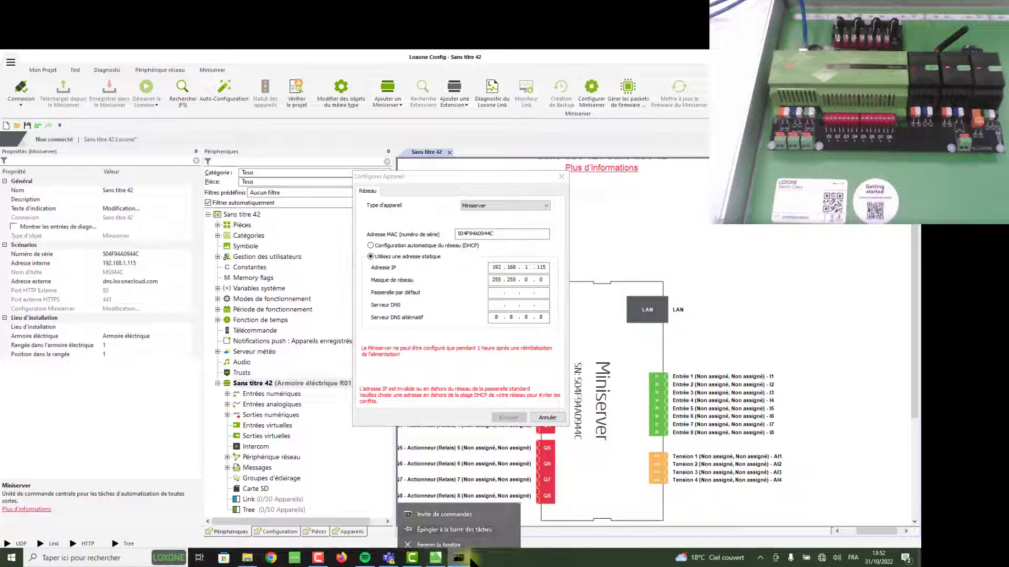
Open a fresh Command Prompt from a 'cmd' search
left_click(482, 537)
left_click(100, 558)
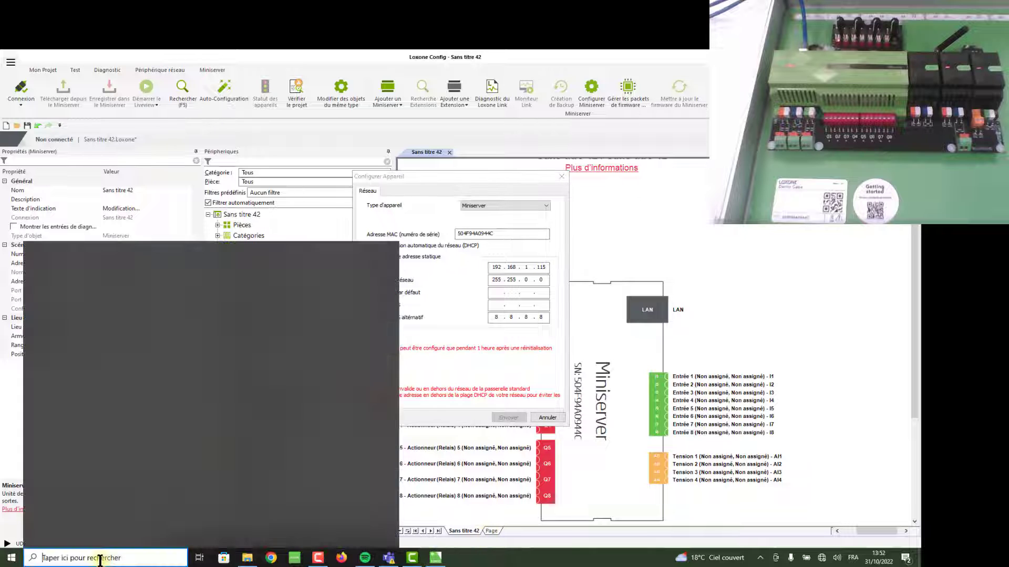
type("cmd")
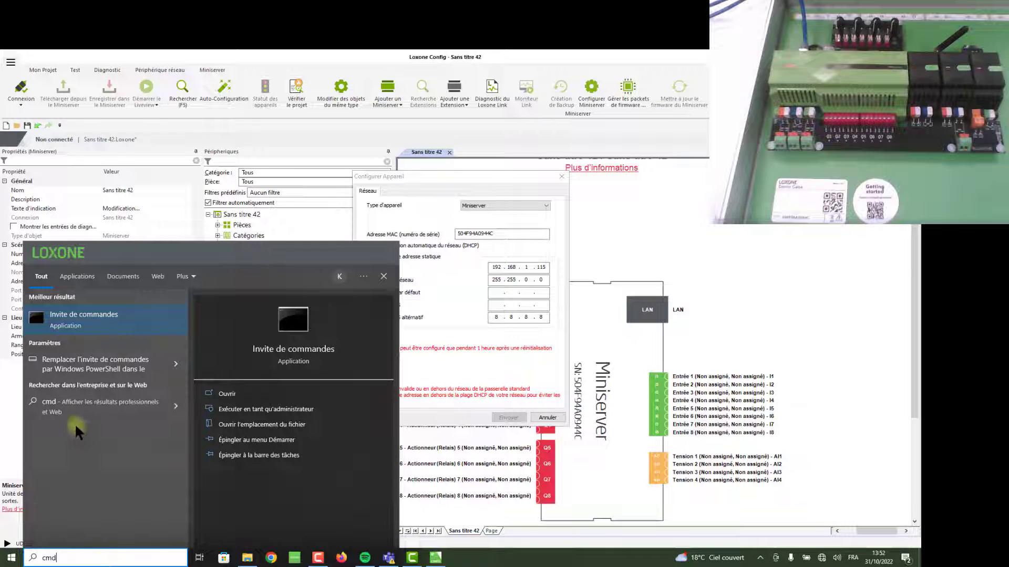
left_click(112, 315)
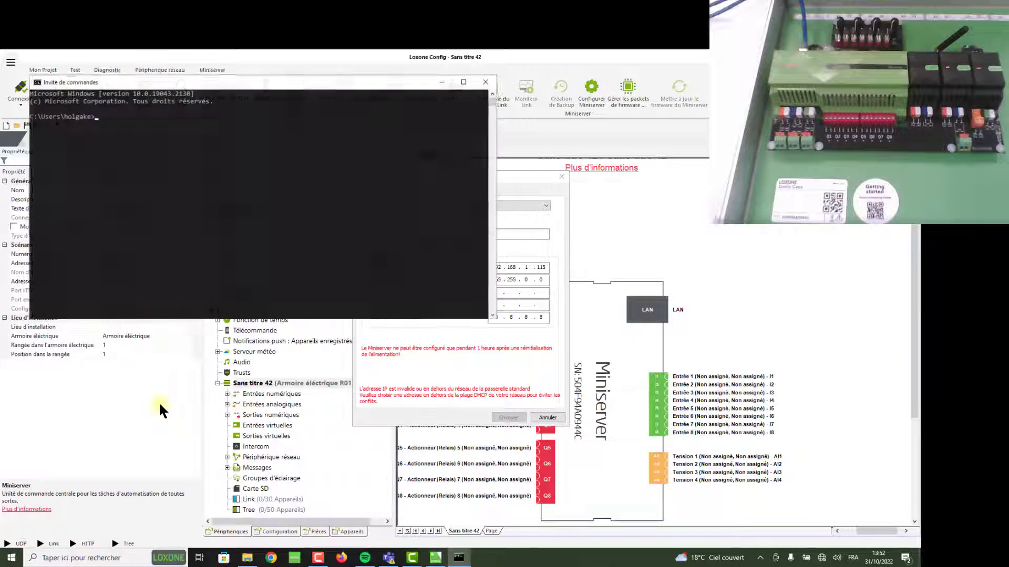
left_click_drag(303, 81, 416, 85)
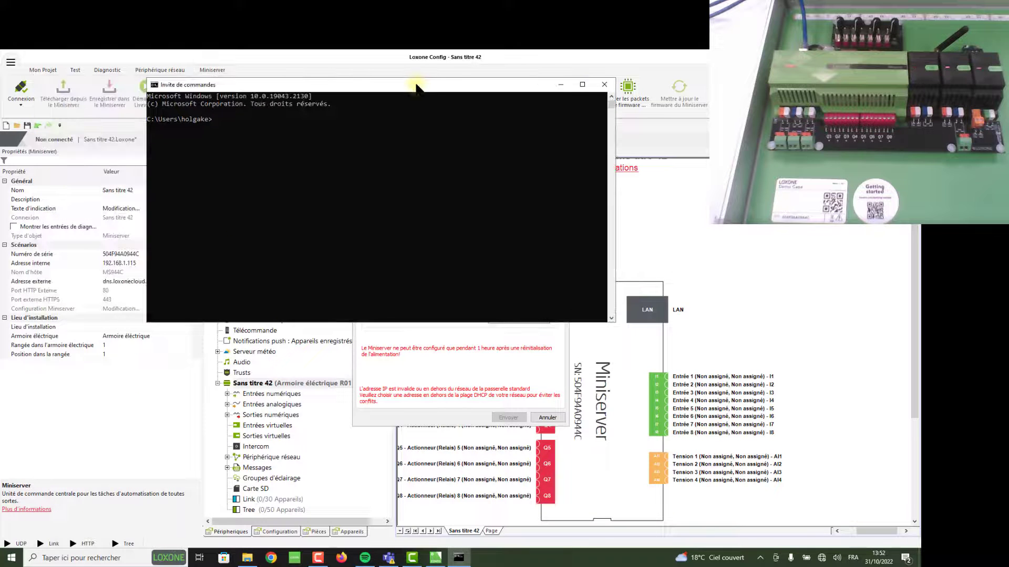
Run ipconfig, showing Ethernet at 169.254.65.58, mask 255.255.0.0, no default gateway
type("ipconfig")
key("Return")
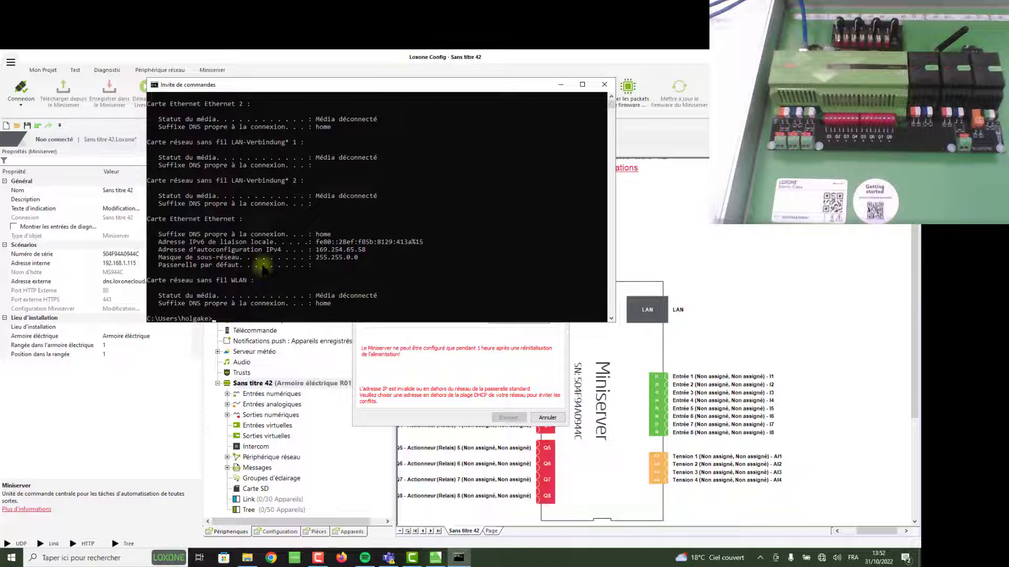
scroll(252, 245, "up", 1)
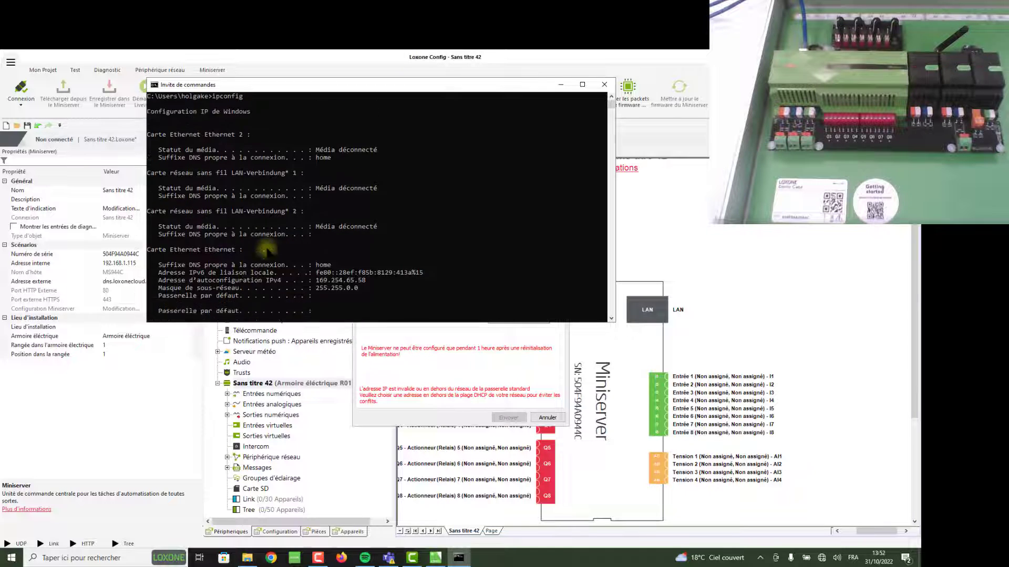
scroll(269, 256, "down", 1)
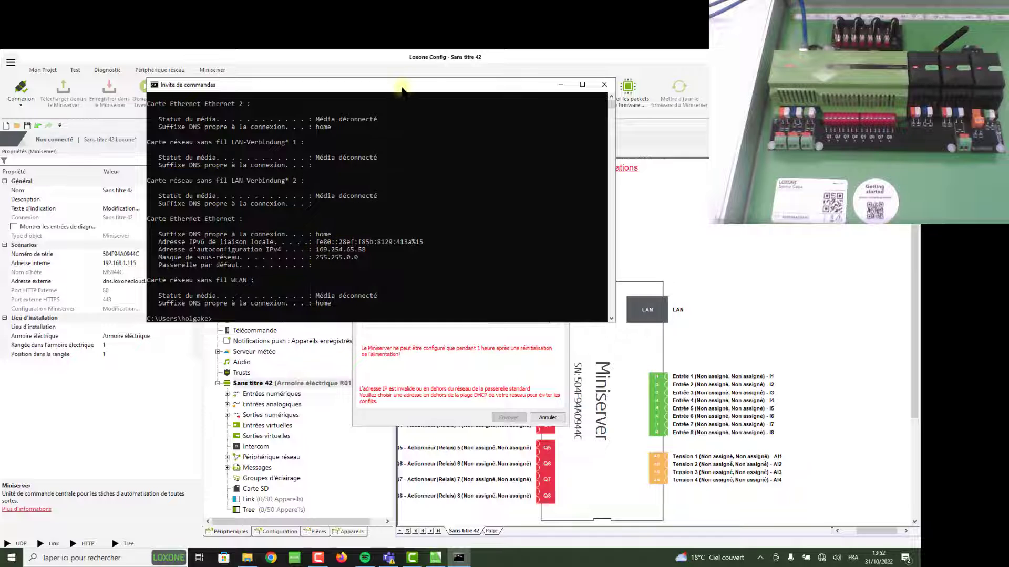
left_click_drag(403, 89, 392, 284)
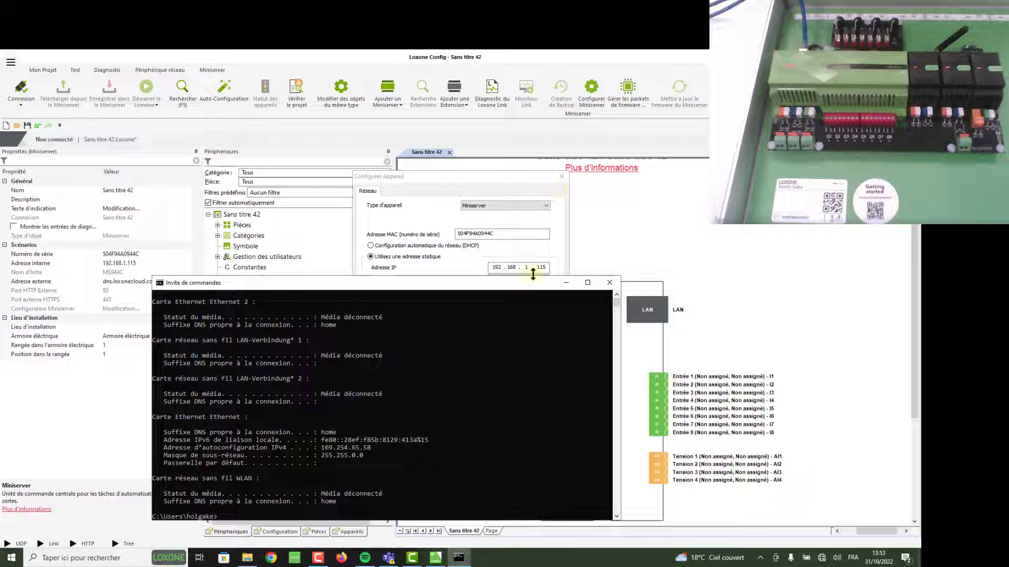
Check the Loxone device settings behind the console, then bring Command Prompt back
left_click(506, 268)
scroll(368, 431, "down", 2)
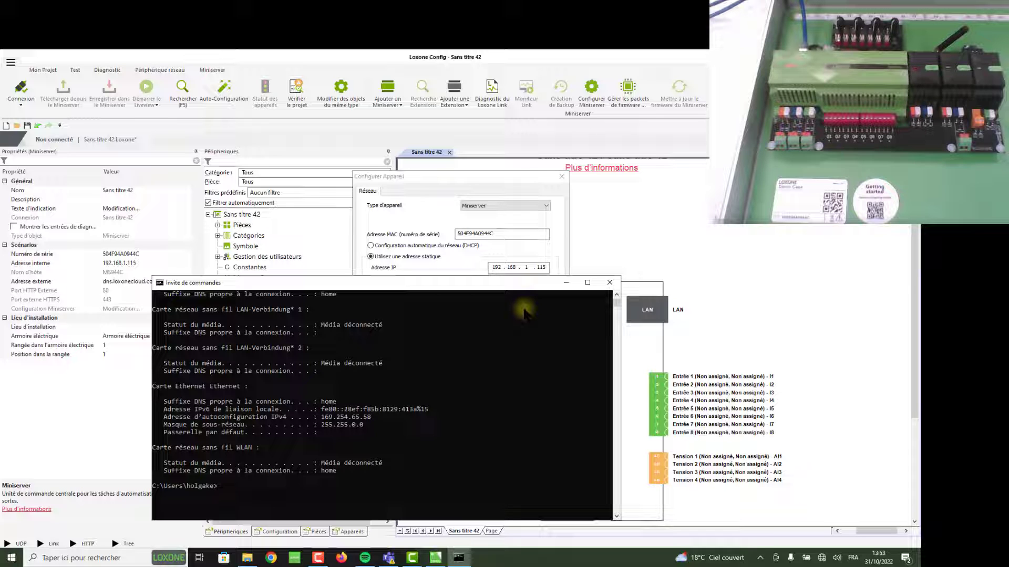
left_click(565, 282)
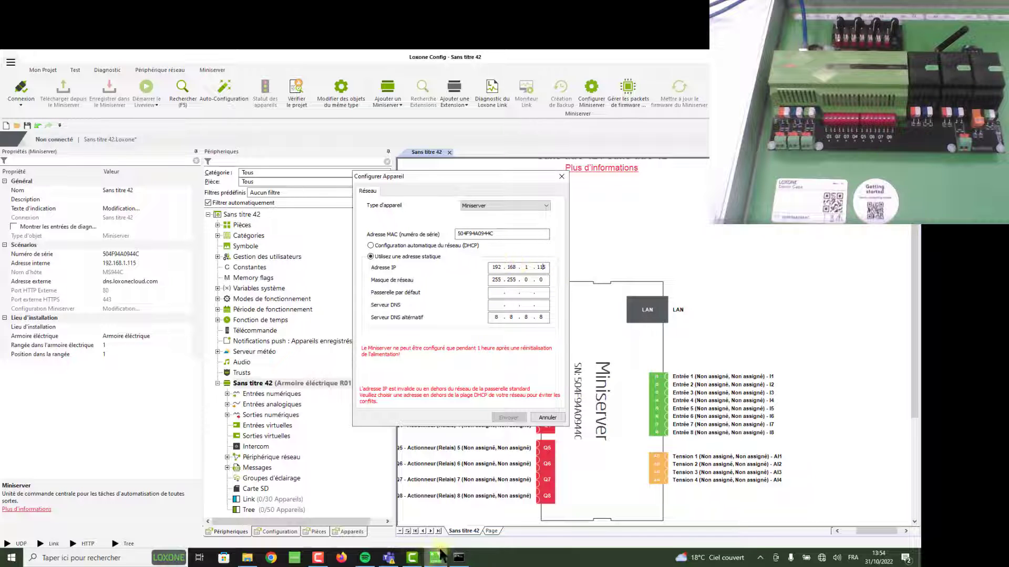
left_click(459, 557)
left_click_drag(383, 284, 359, 202)
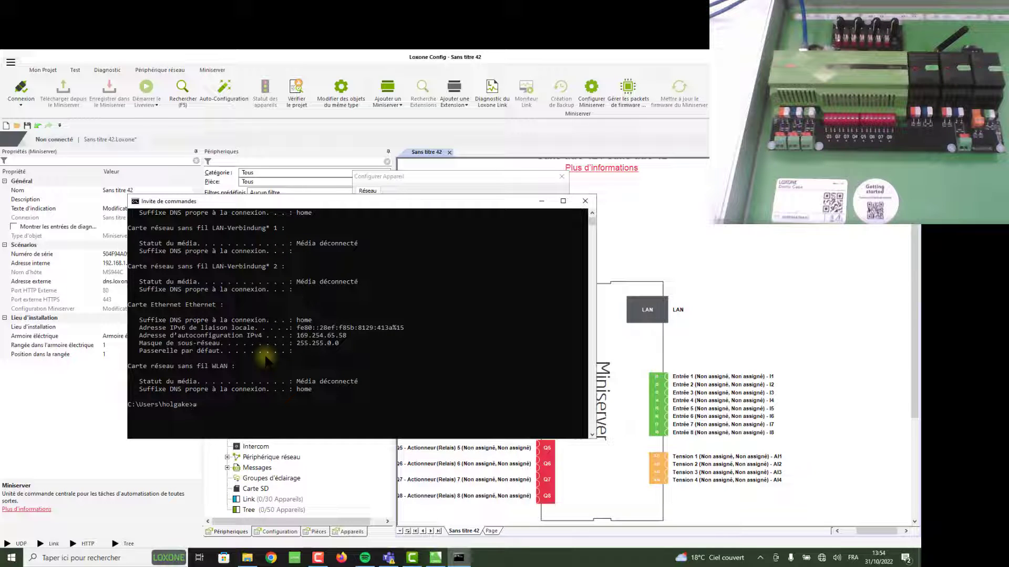
Run arp -a, listing only broadcast and multicast entries for interface 169.254.65.58
type("arp -a")
key("Return")
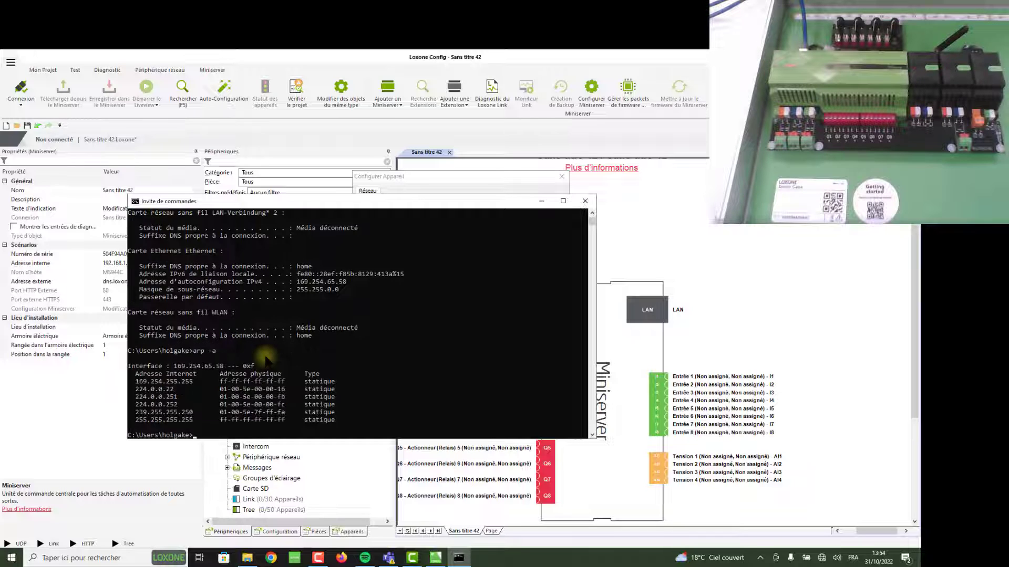
scroll(257, 368, "down", 2)
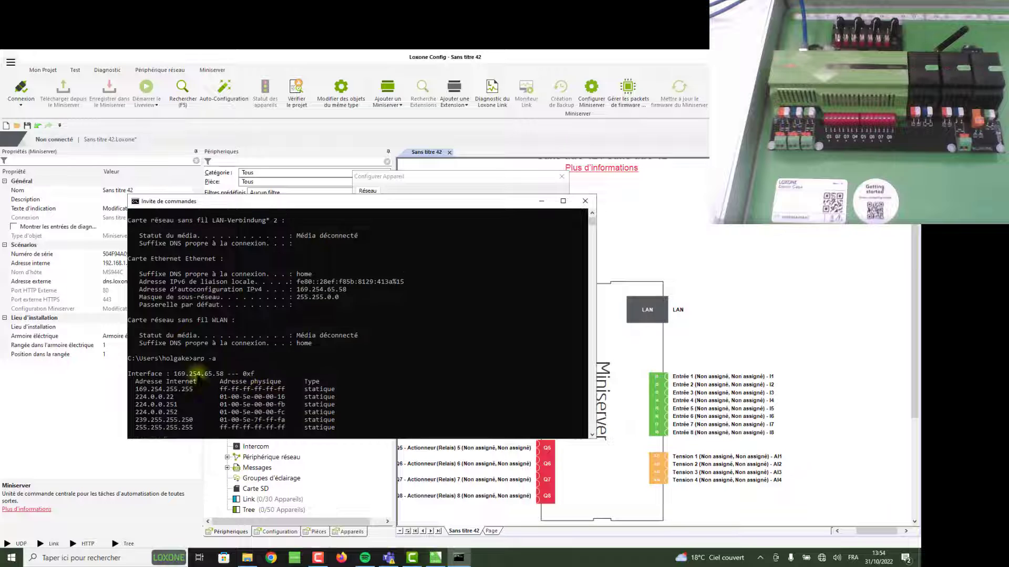
scroll(188, 361, "down", 1)
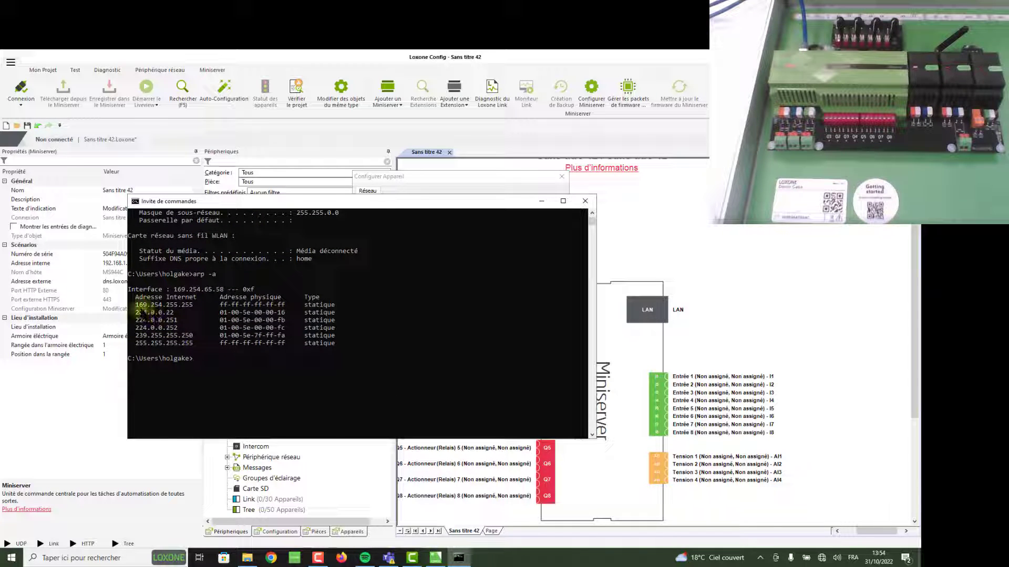
left_click_drag(170, 290, 223, 292)
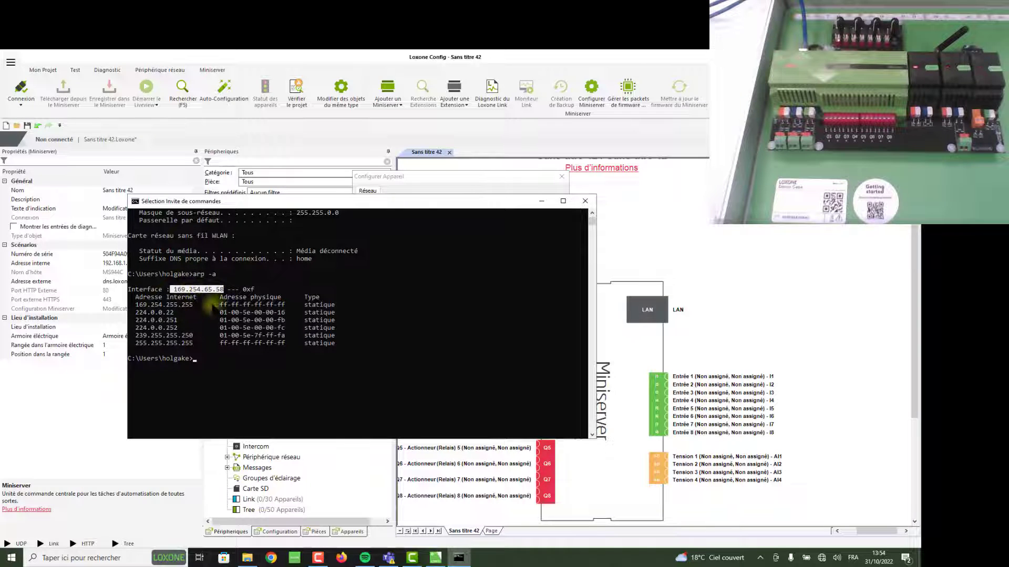
left_click_drag(136, 305, 204, 351)
left_click(259, 367)
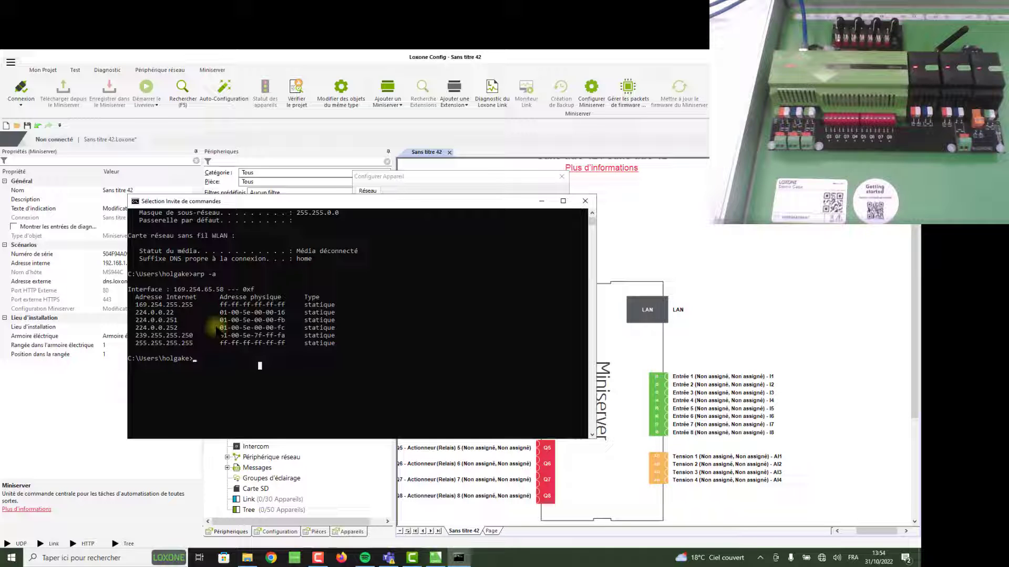
scroll(310, 305, "up", 1)
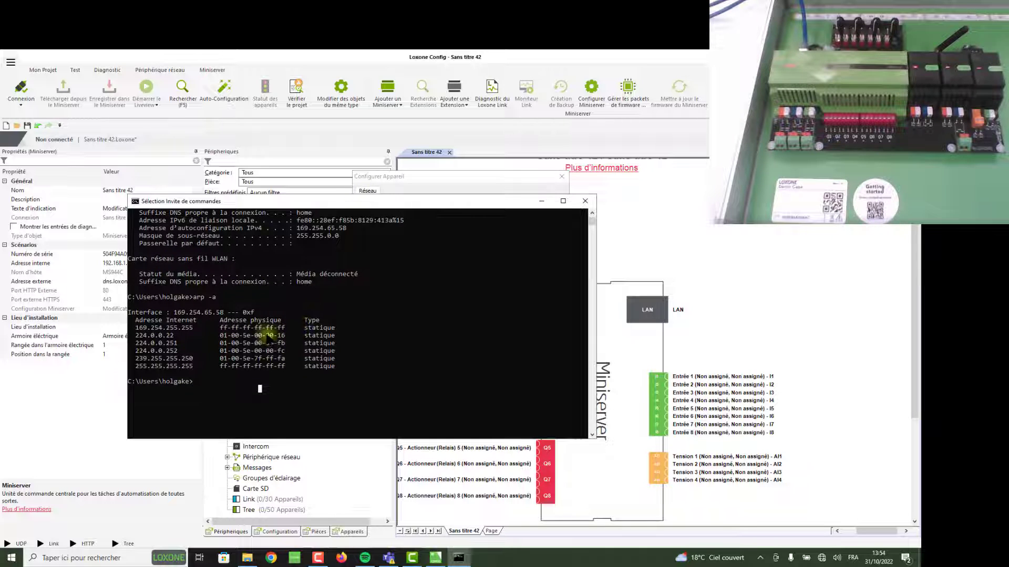
scroll(255, 344, "up", 1)
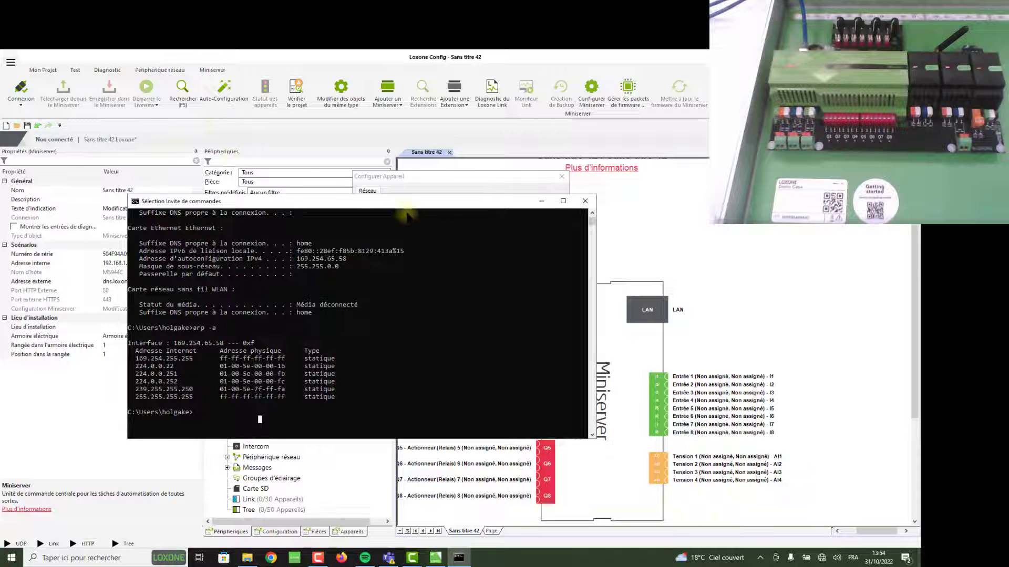
left_click_drag(410, 203, 414, 327)
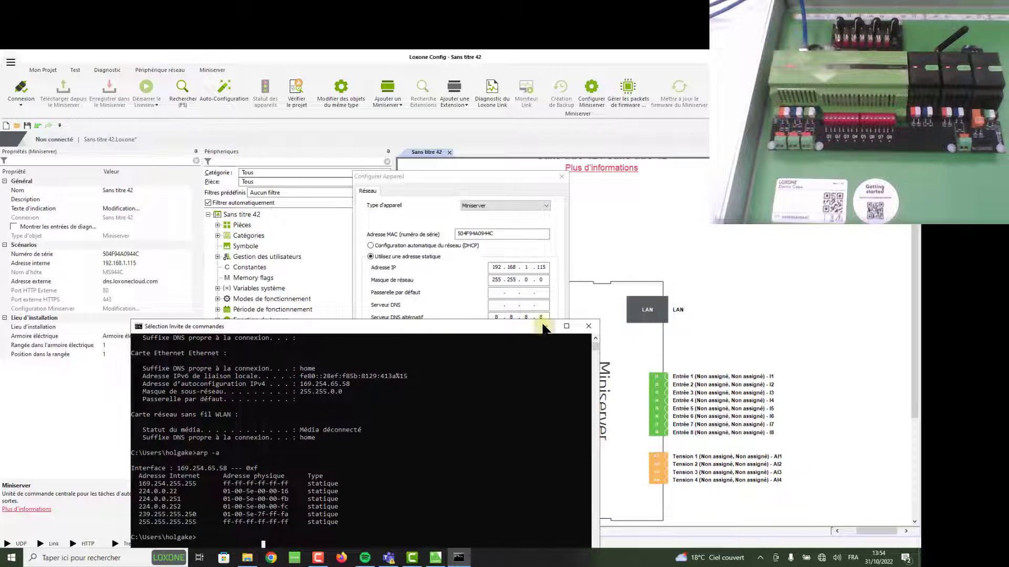
Change the Miniserver's IP address to 169.254.65.115
left_click(504, 269)
left_click_drag(499, 268, 487, 269)
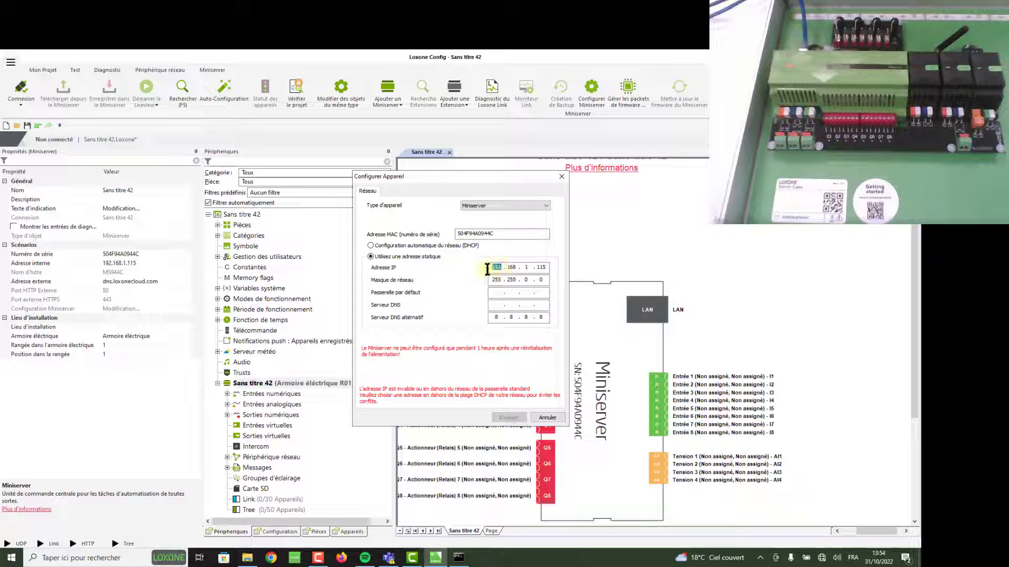
key("BackSpace")
type("169 . 254 . 65")
Enter default gateway 169.254.1.1 and clear the alternate DNS server
left_click(497, 292)
type("169 . 254")
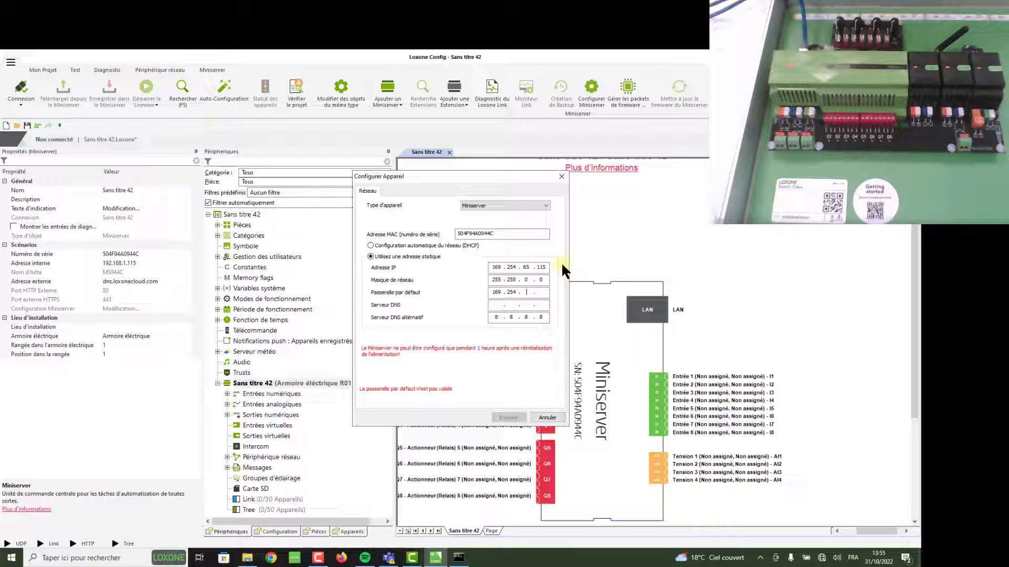
type("1 . 1")
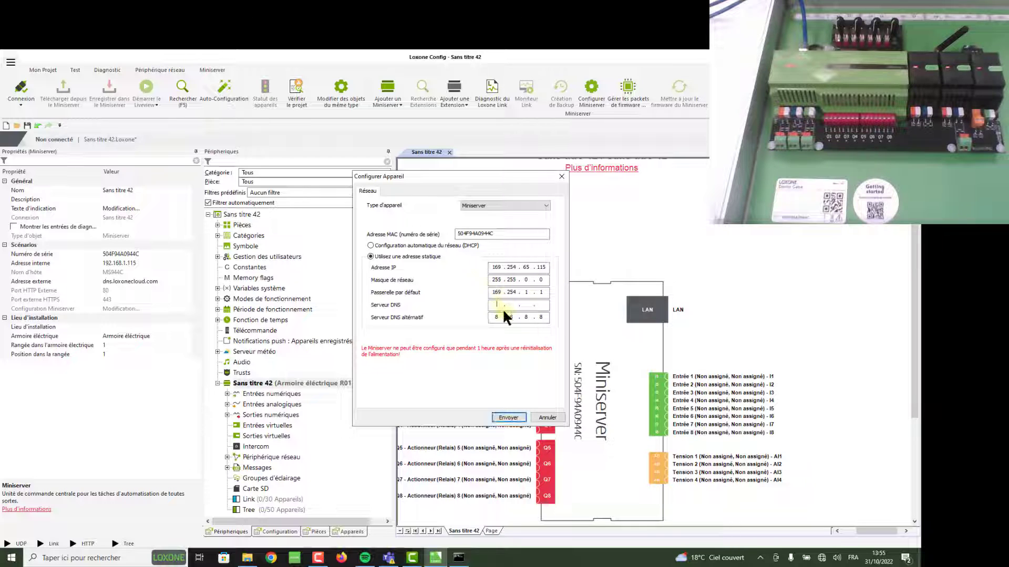
key("BackSpace")
key("BackSpace")
key("BackSpace")
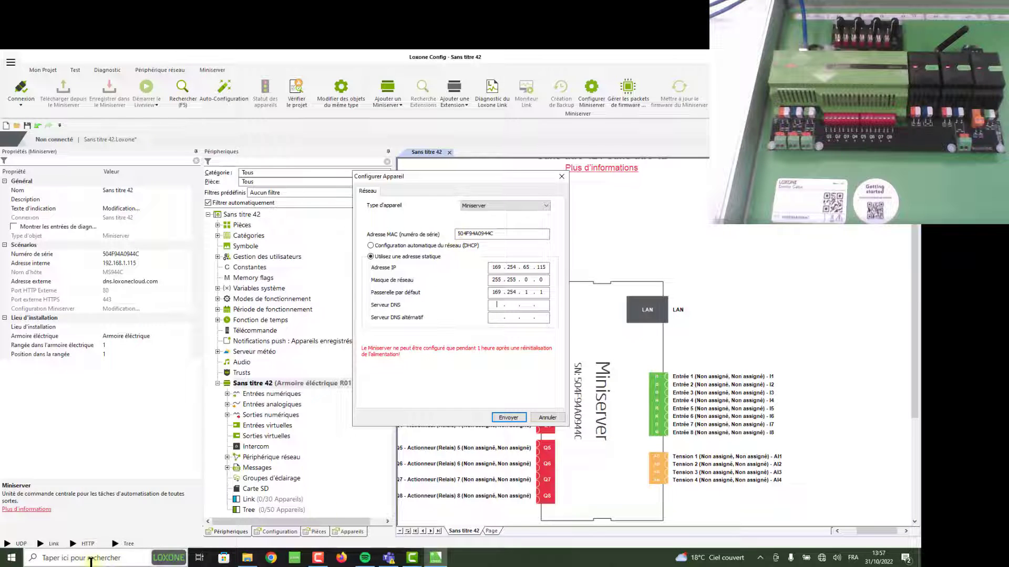
left_click(67, 558)
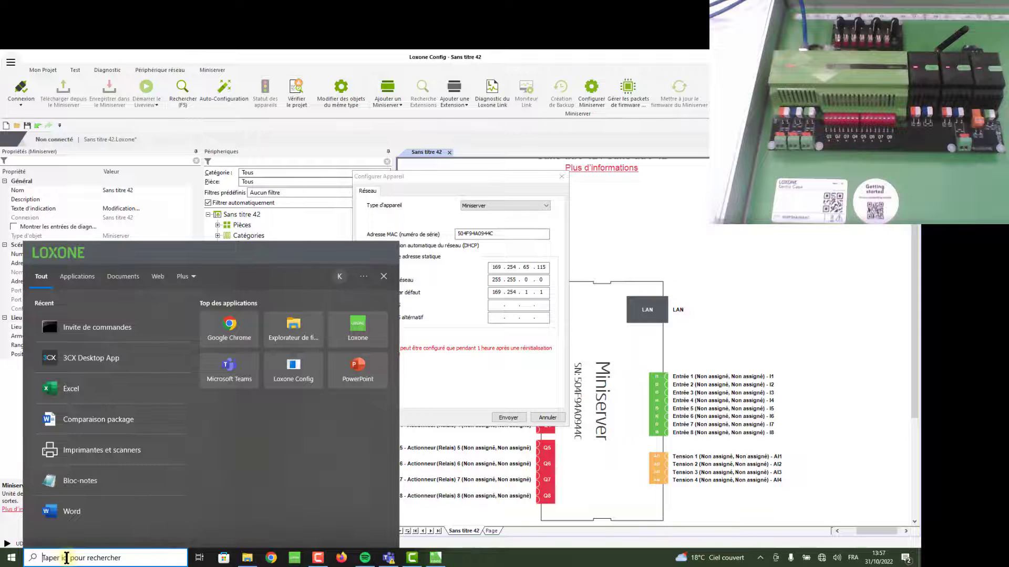
left_click(118, 321)
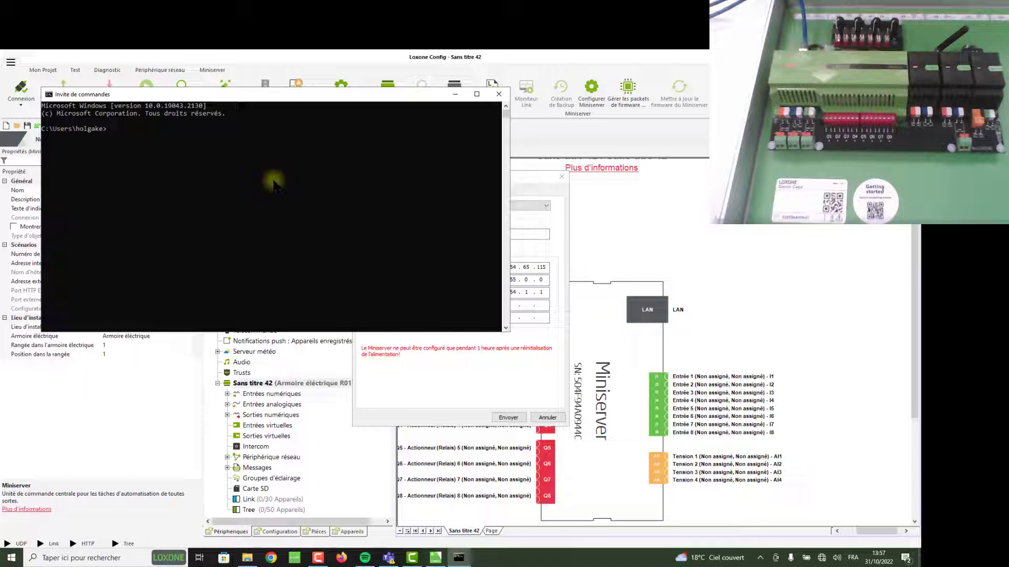
type("ping")
left_click_drag(333, 101, 284, 186)
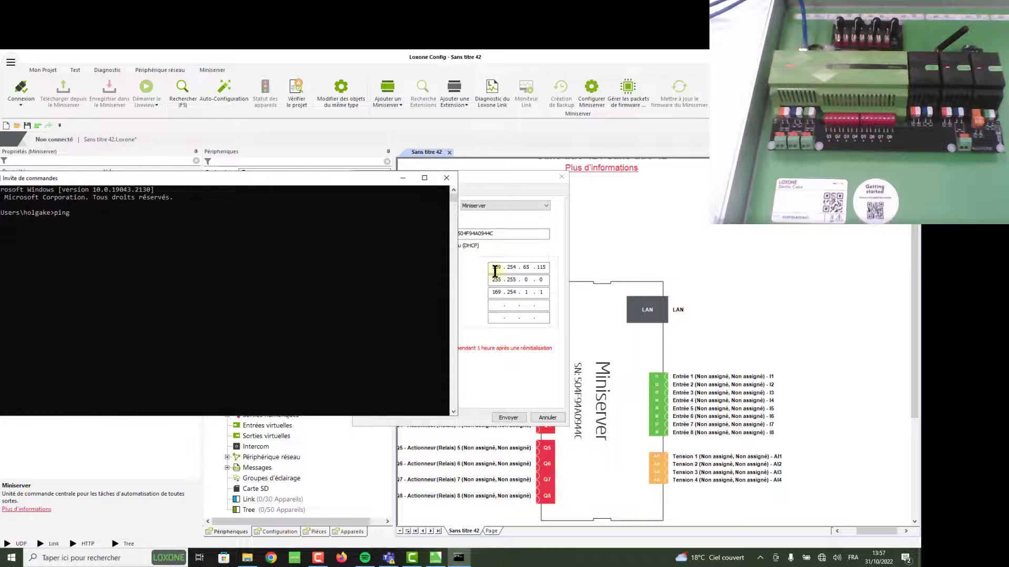
type("169.25")
type("4.65.115")
left_click_drag(368, 181, 383, 169)
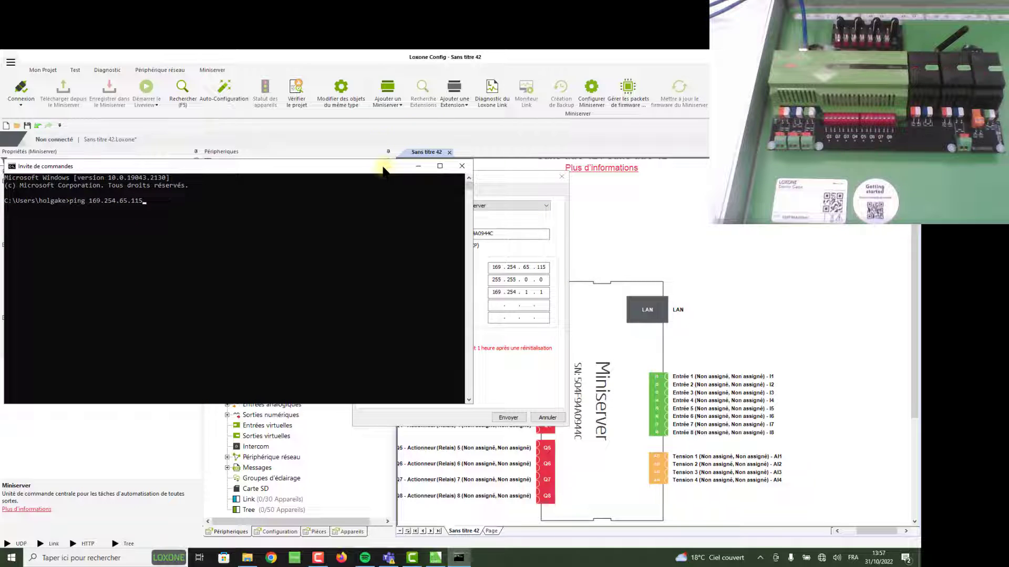
key("Return")
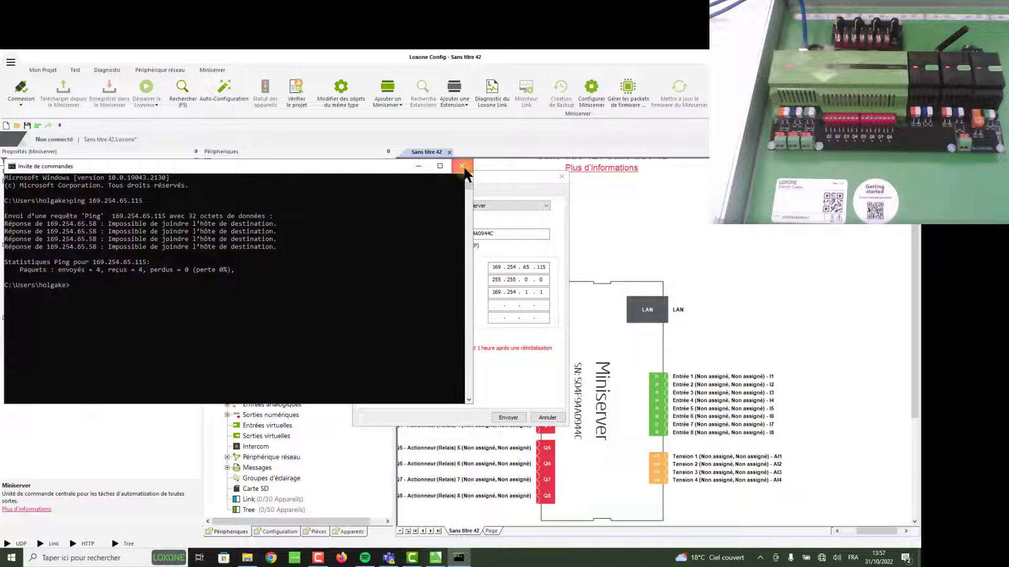
left_click(464, 168)
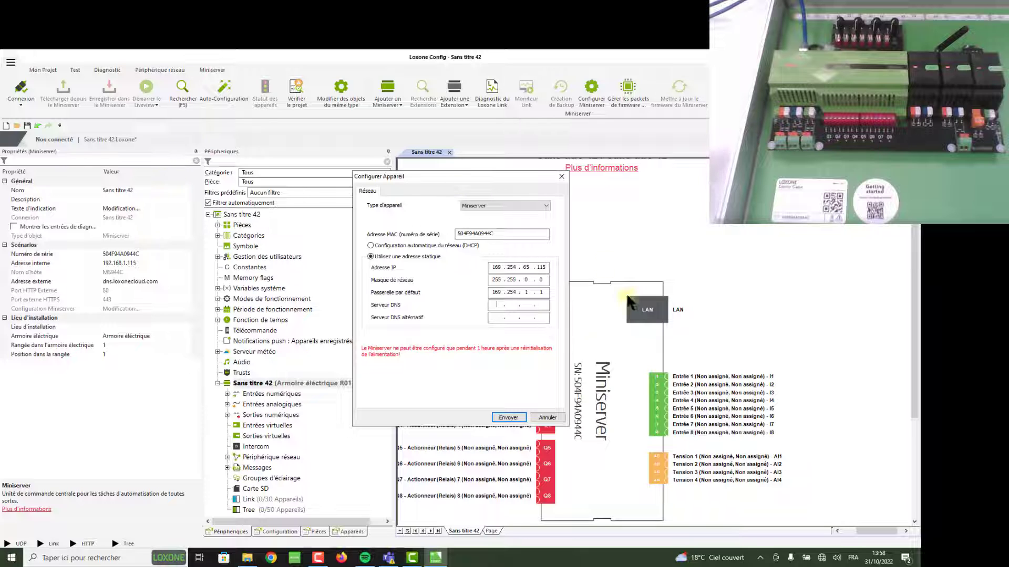
Push IP 169.254.65.115 and gateway 169.254.1.1 to the Miniserver with Envoyer
left_click(508, 417)
left_click(473, 234)
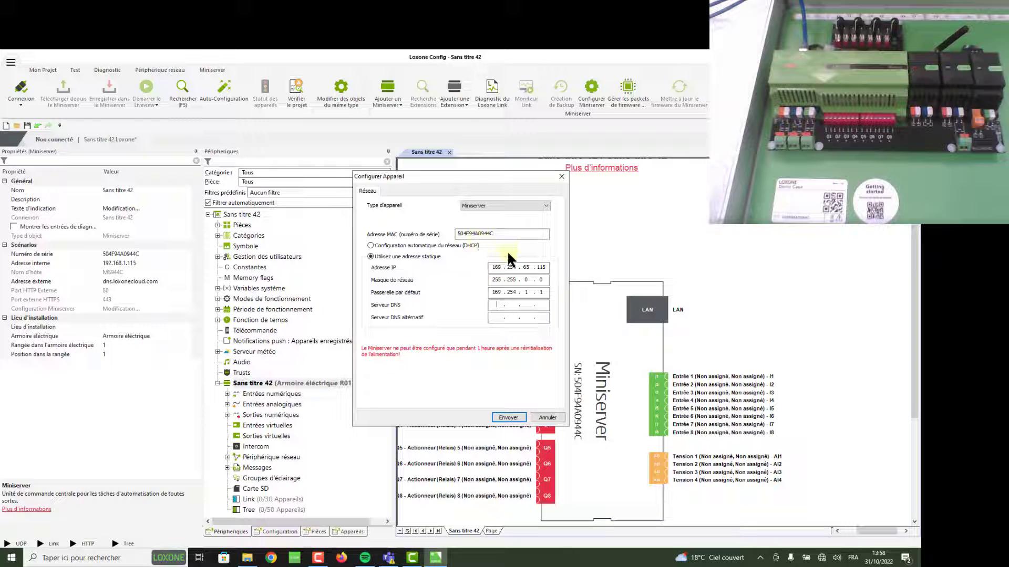
left_click(513, 416)
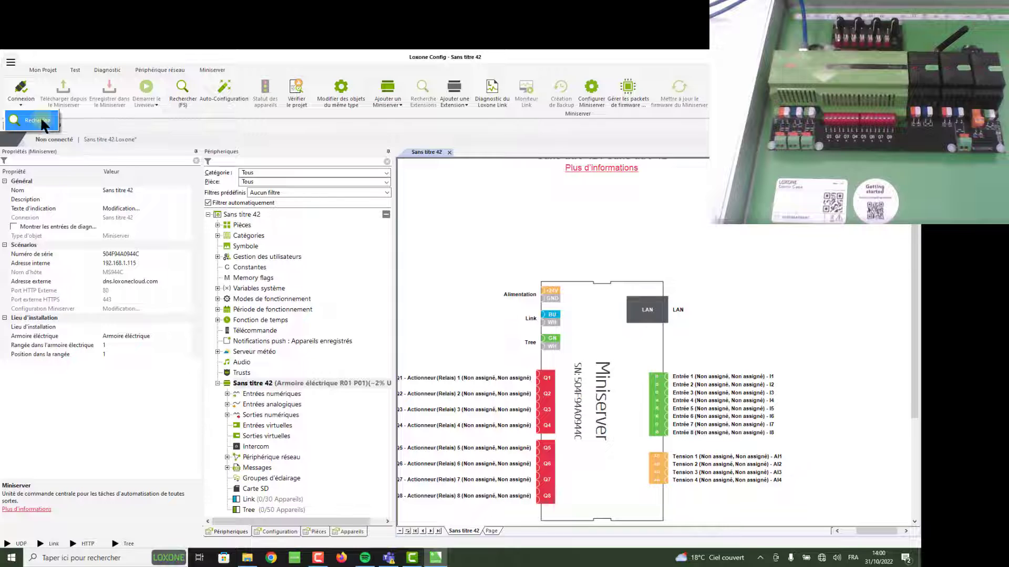
Search for Miniservers, pick MS944C, enter its username and password, and connect
left_click(37, 120)
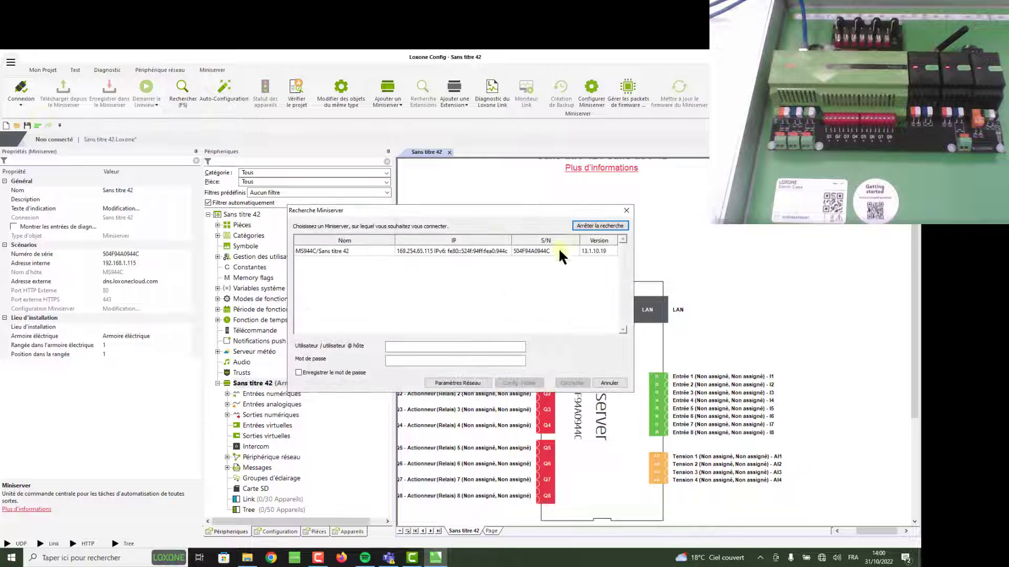
left_click(418, 249)
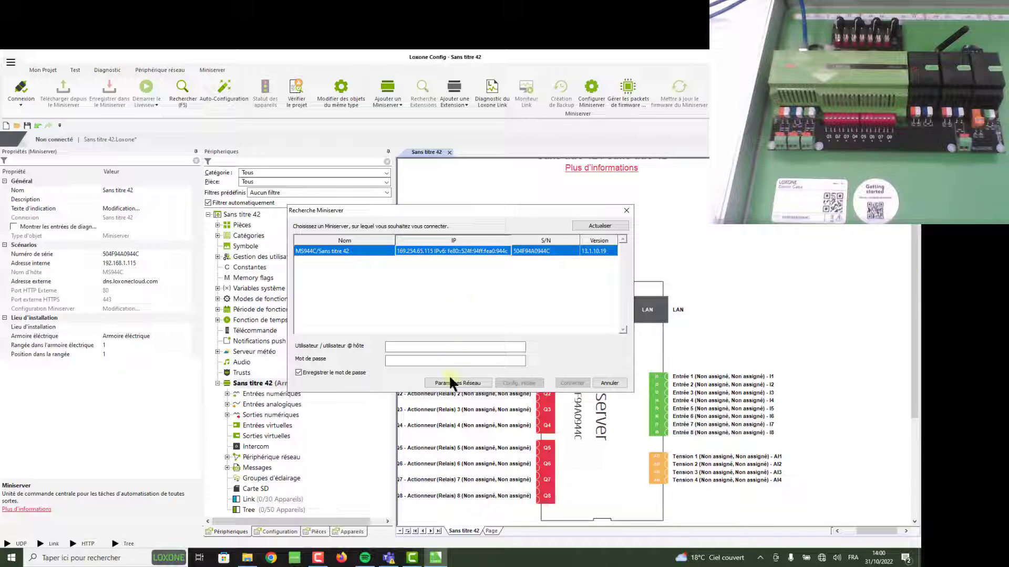
left_click(447, 348)
key("Tab")
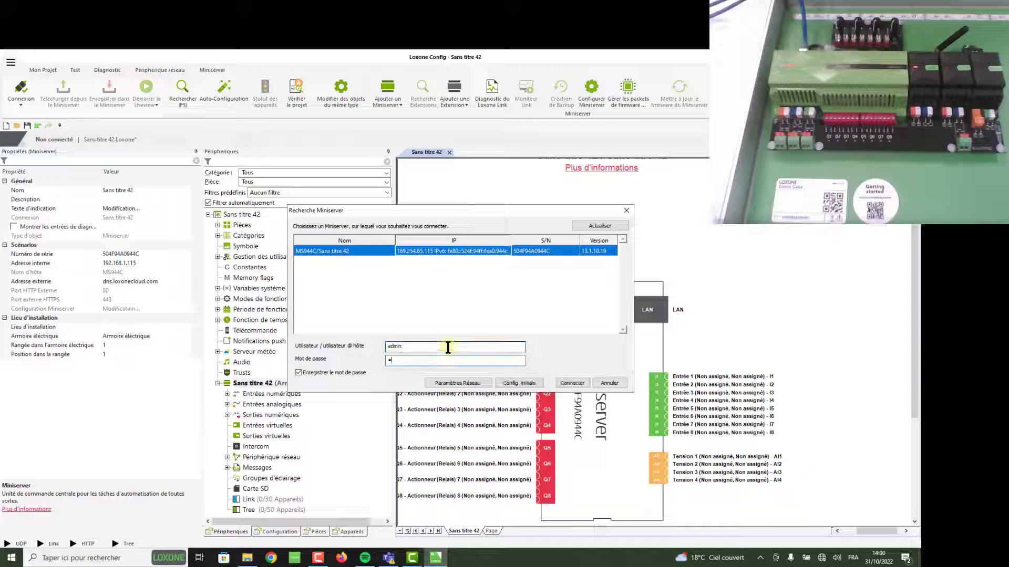
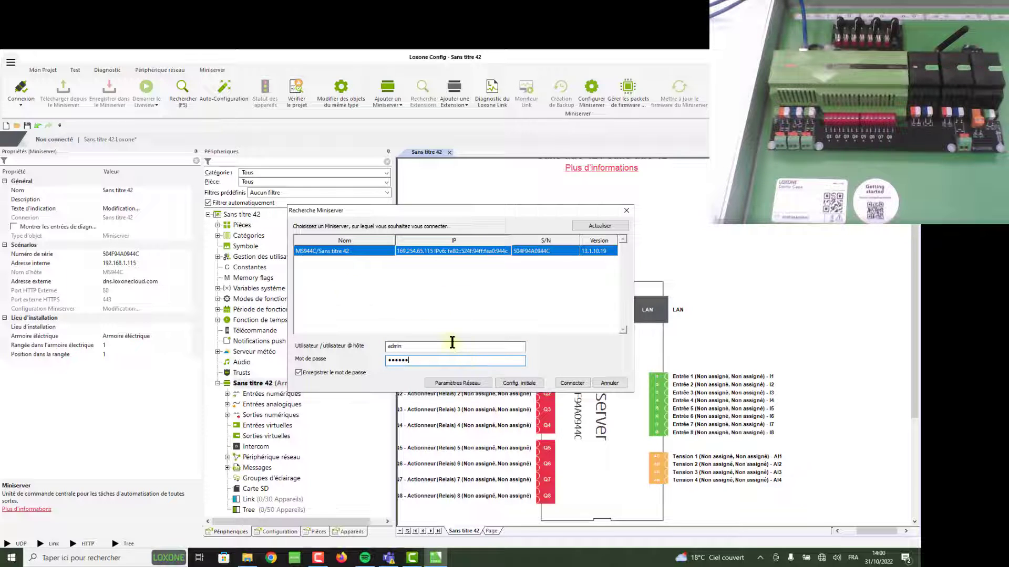
left_click(449, 343)
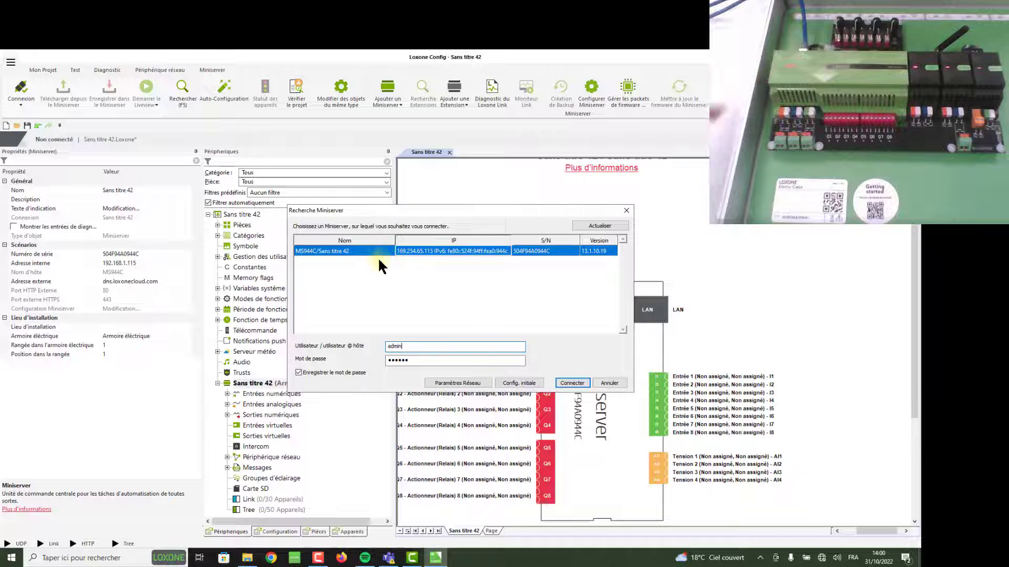
left_click(573, 383)
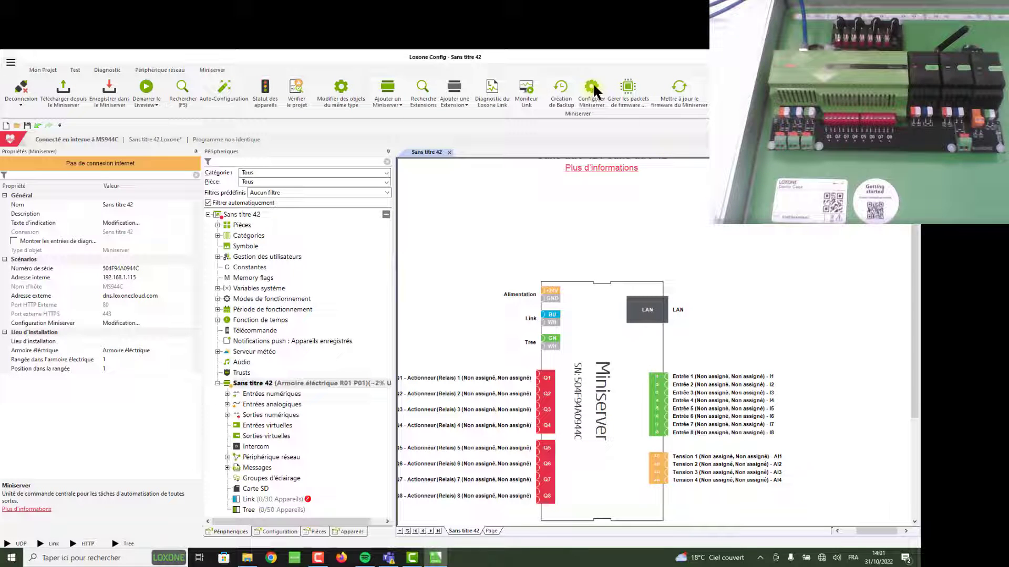
left_click(305, 379)
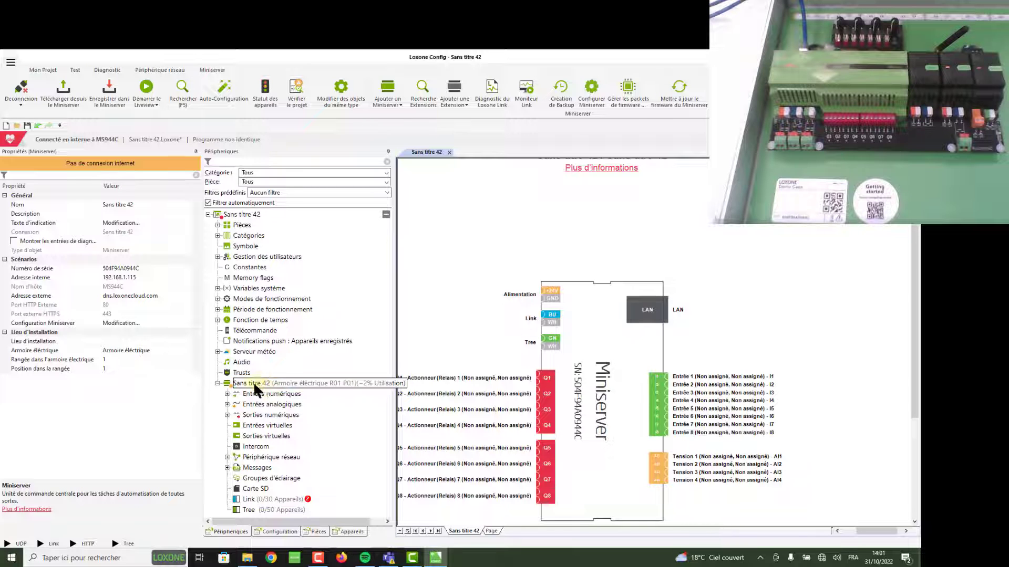
left_click(344, 383)
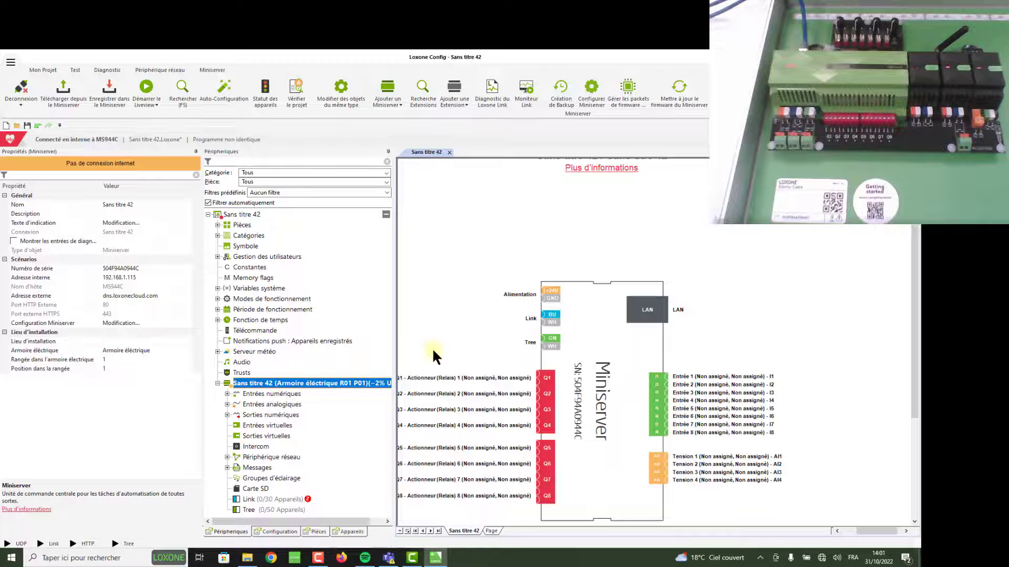
left_click(590, 100)
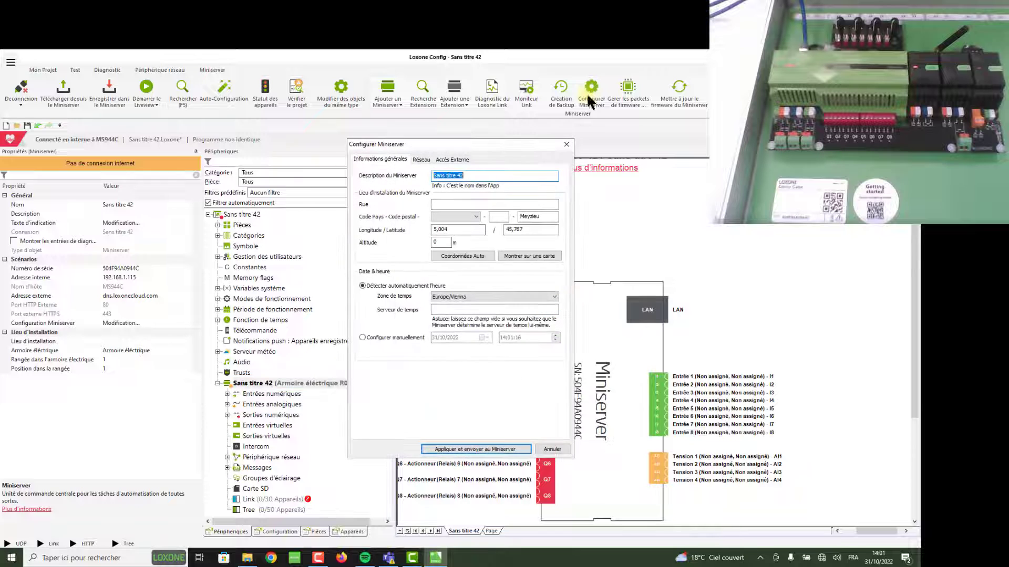
left_click(420, 159)
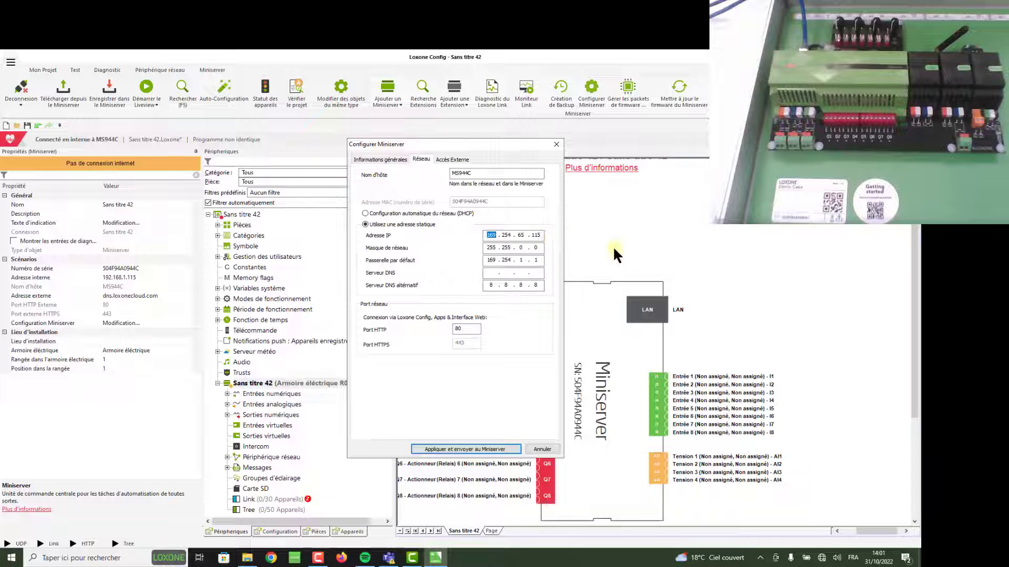
left_click(543, 447)
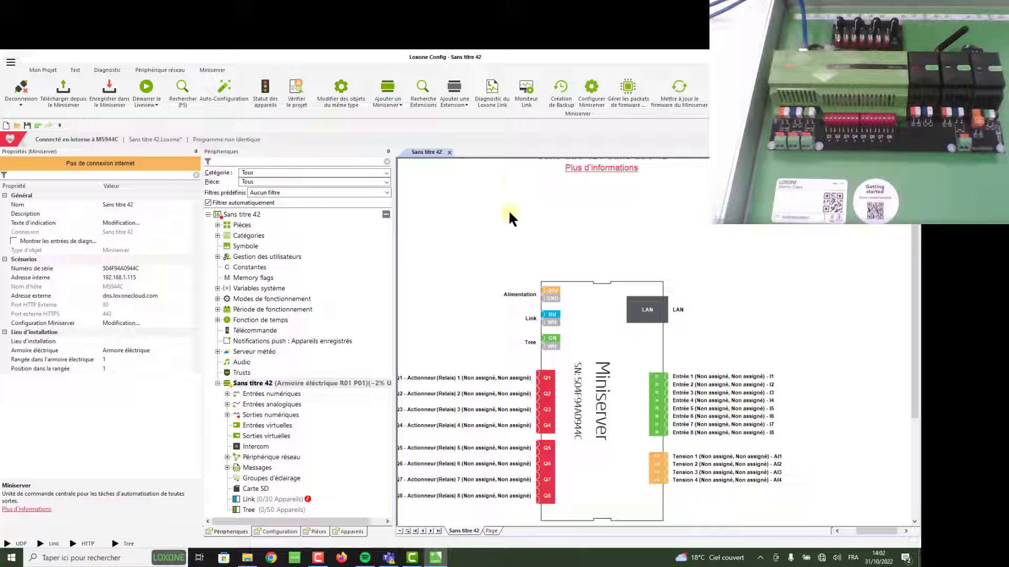
scroll(525, 221, "down", 1)
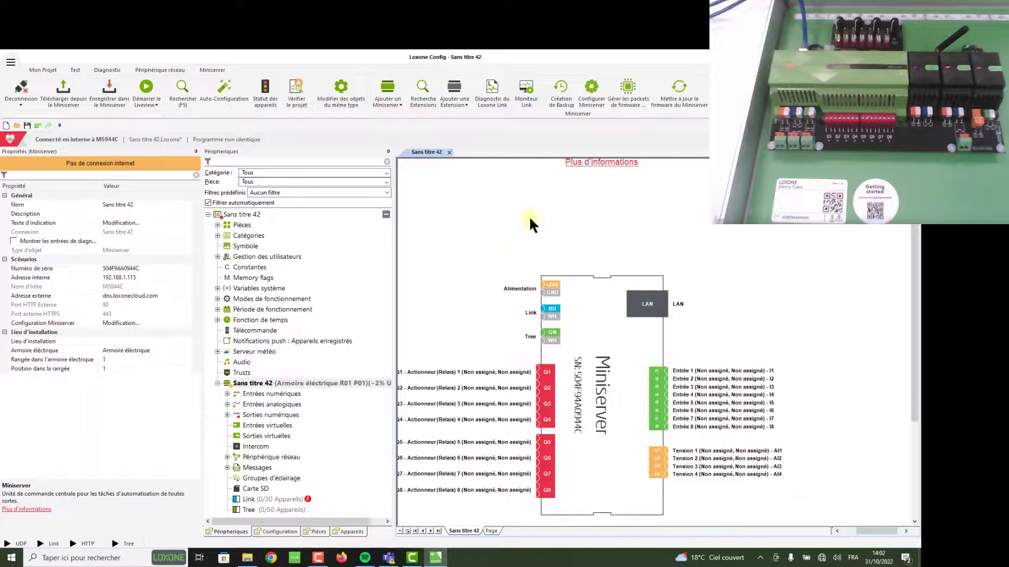